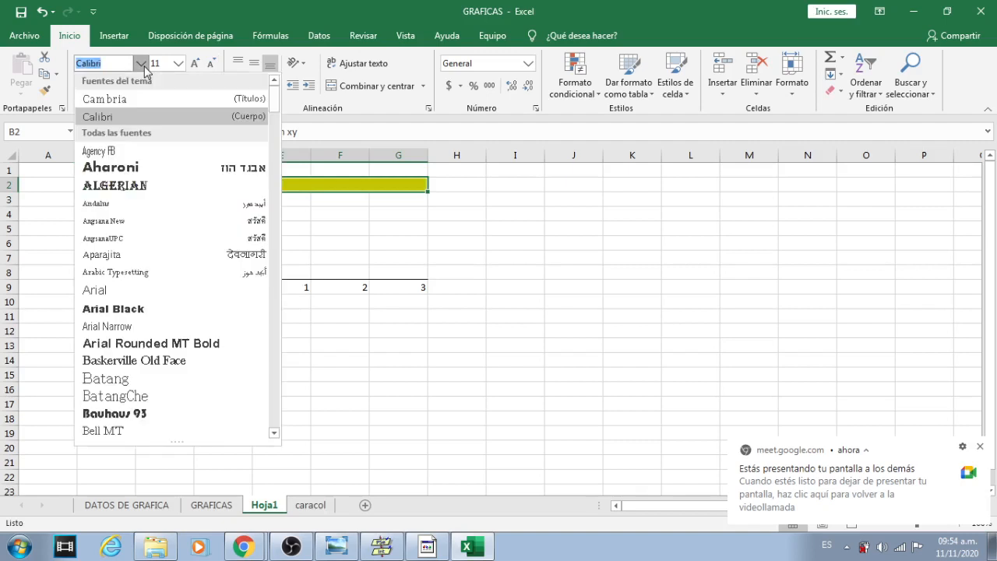
# Set the yellow title "grafica de dispersion xy" to the Aharoni font and merge and center it across B2:G2
pyautogui.click(162, 169)
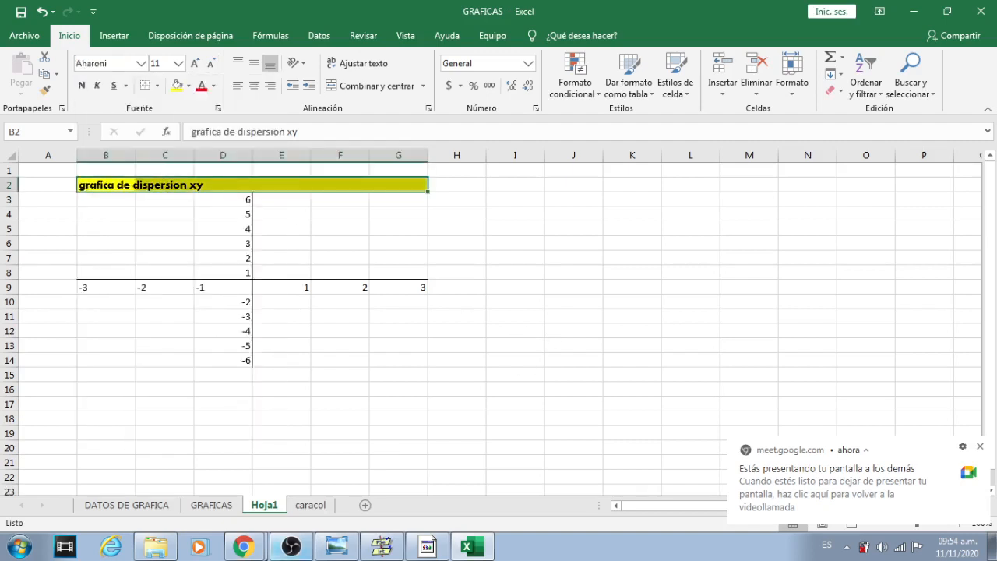
pyautogui.click(246, 548)
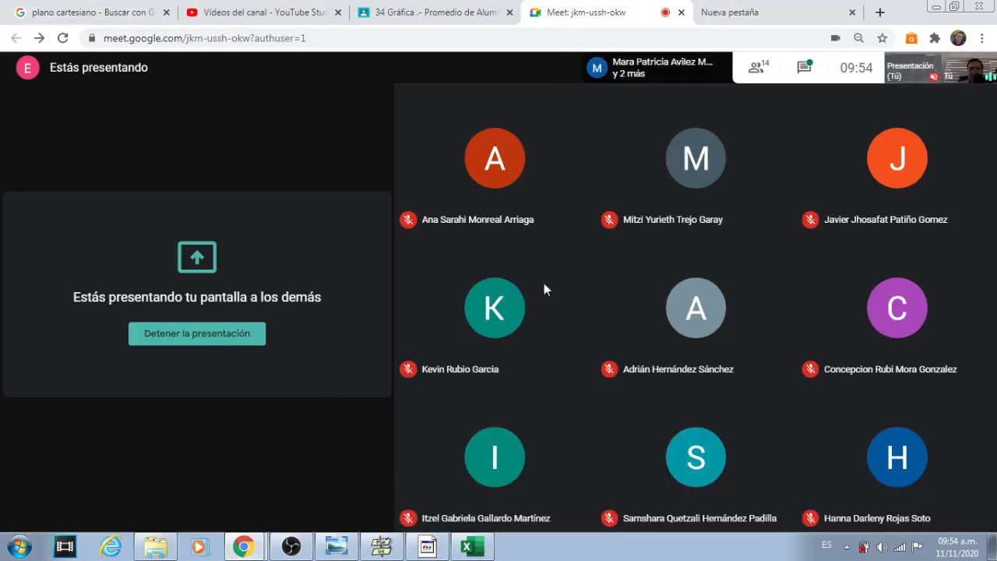
pyautogui.click(470, 546)
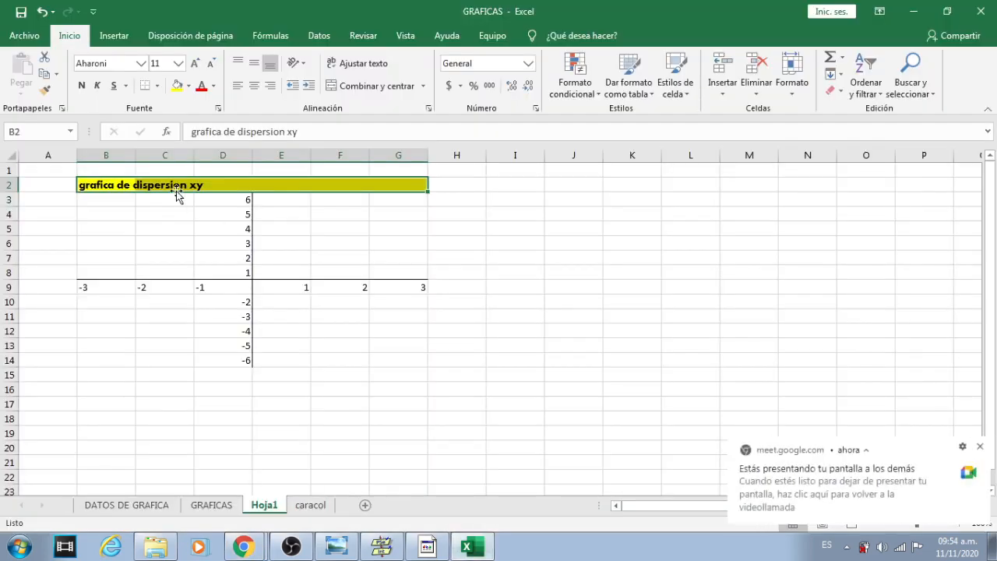
pyautogui.click(373, 85)
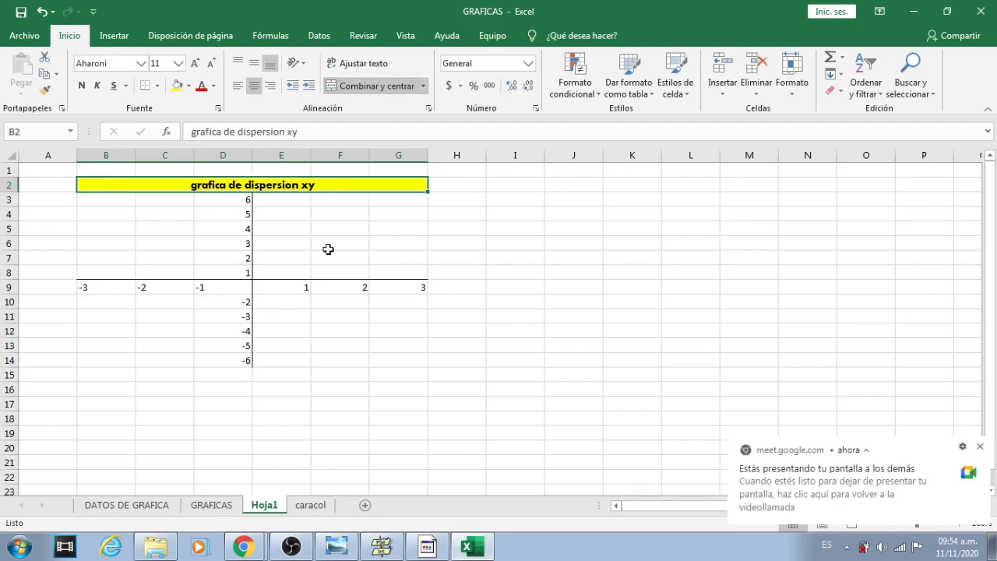
pyautogui.click(298, 218)
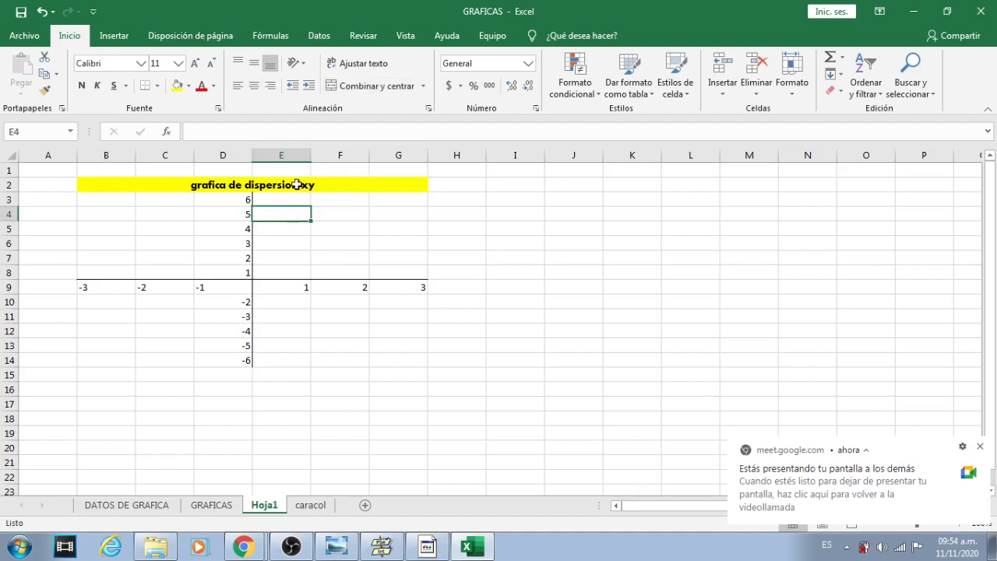
pyautogui.moveTo(260, 200); pyautogui.dragTo(403, 271)
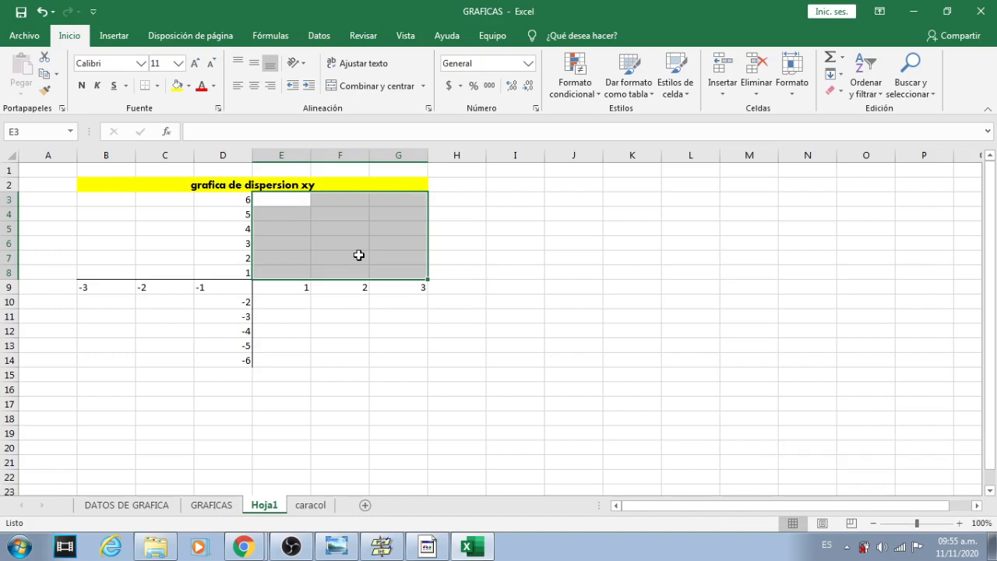
pyautogui.press('Left')
pyautogui.press('Left')
pyautogui.press('Left')
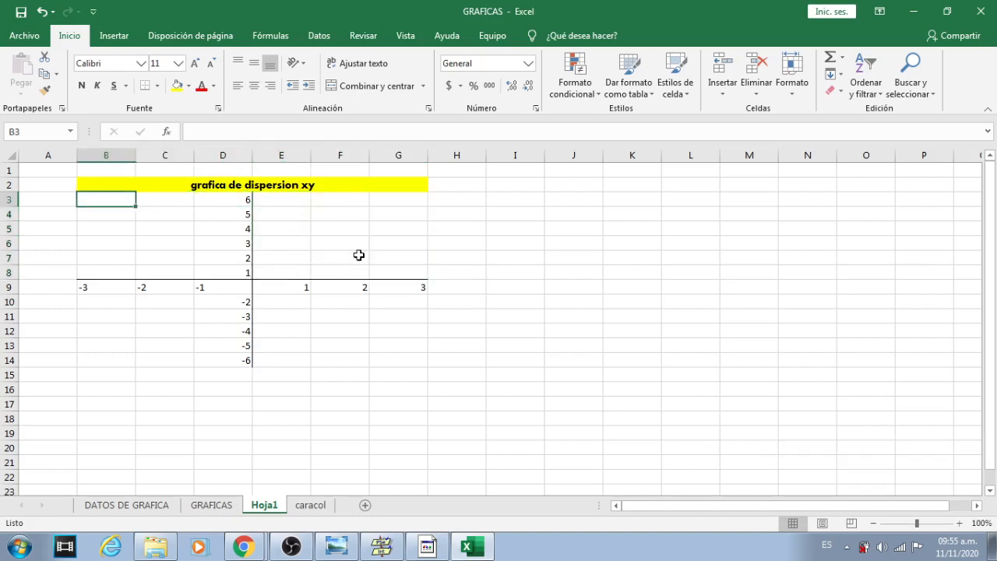
pyautogui.press('Down')
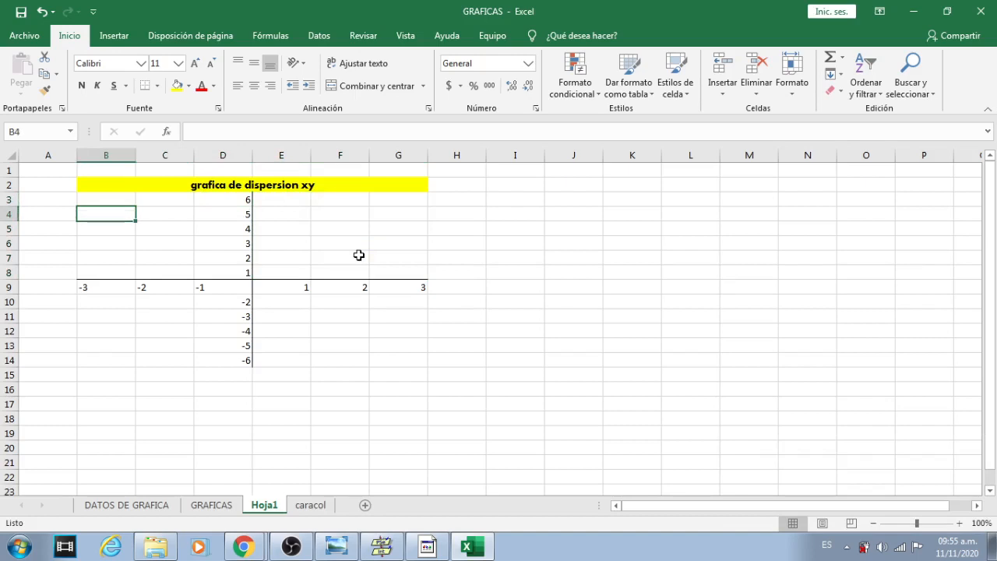
pyautogui.press('Down')
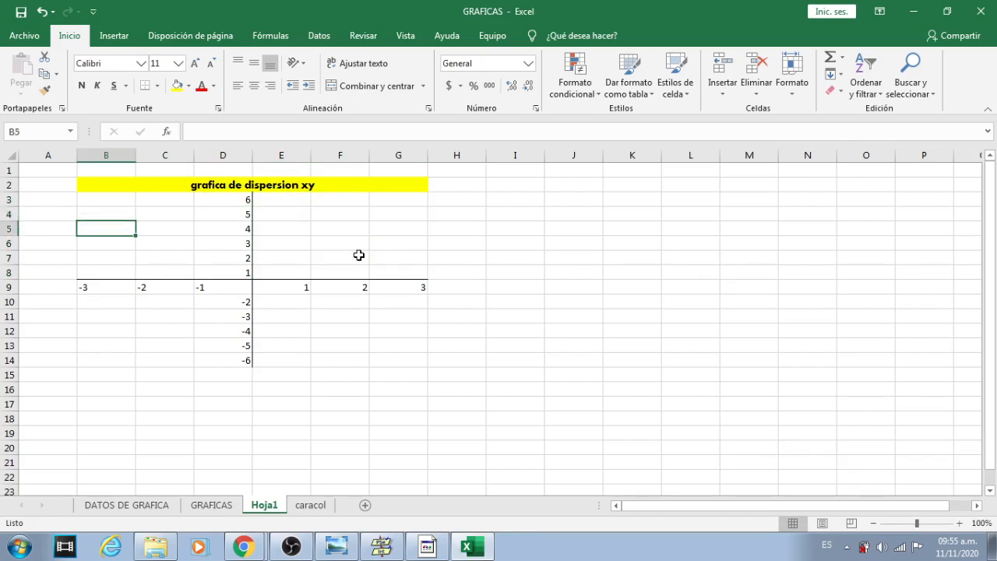
pyautogui.press('Down')
pyautogui.press('Down')
pyautogui.press('Right')
pyautogui.press('Right')
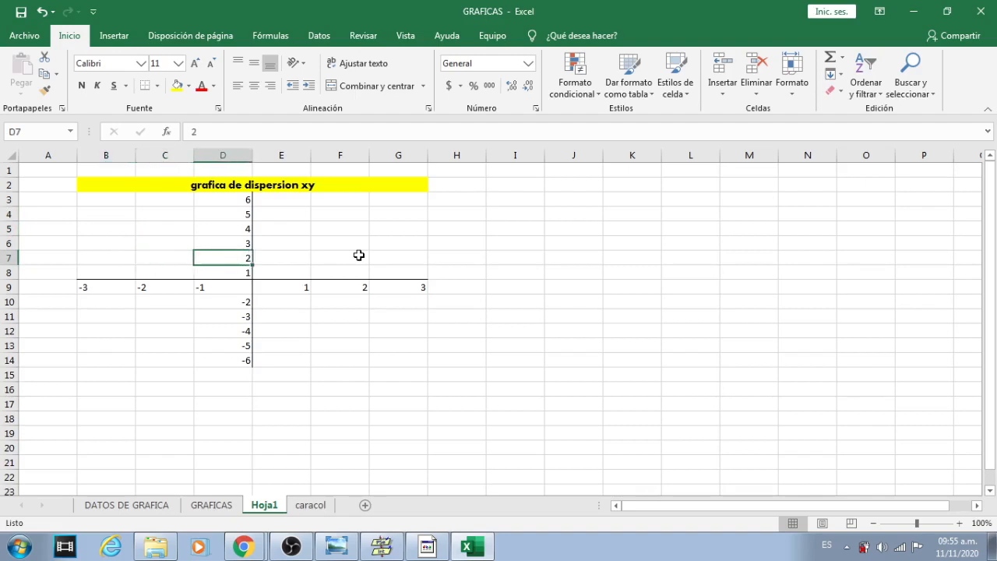
pyautogui.press('Down')
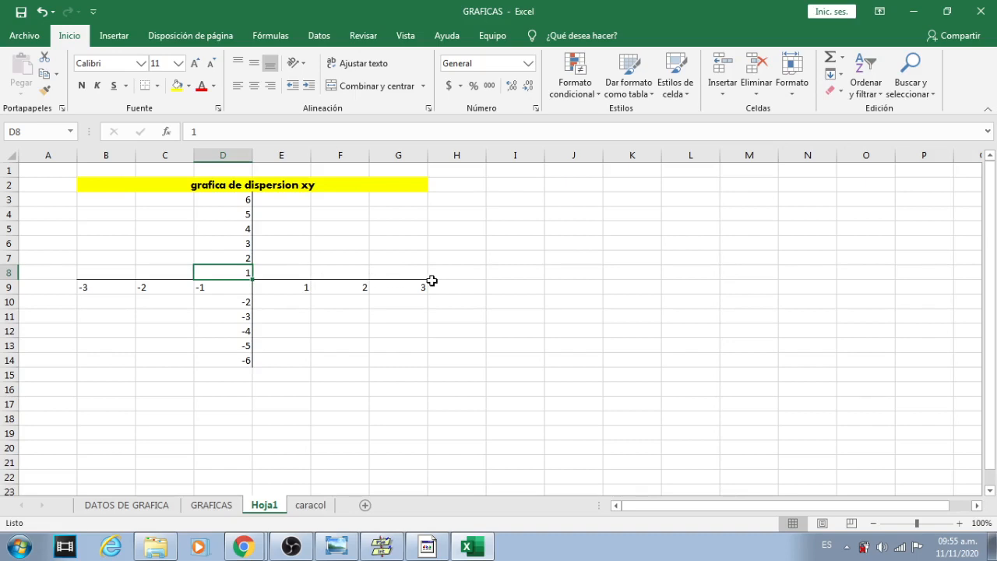
# Enter the coordinate table headers "eje x" in cell I3 and "eje y" in cell J3
pyautogui.click(523, 204)
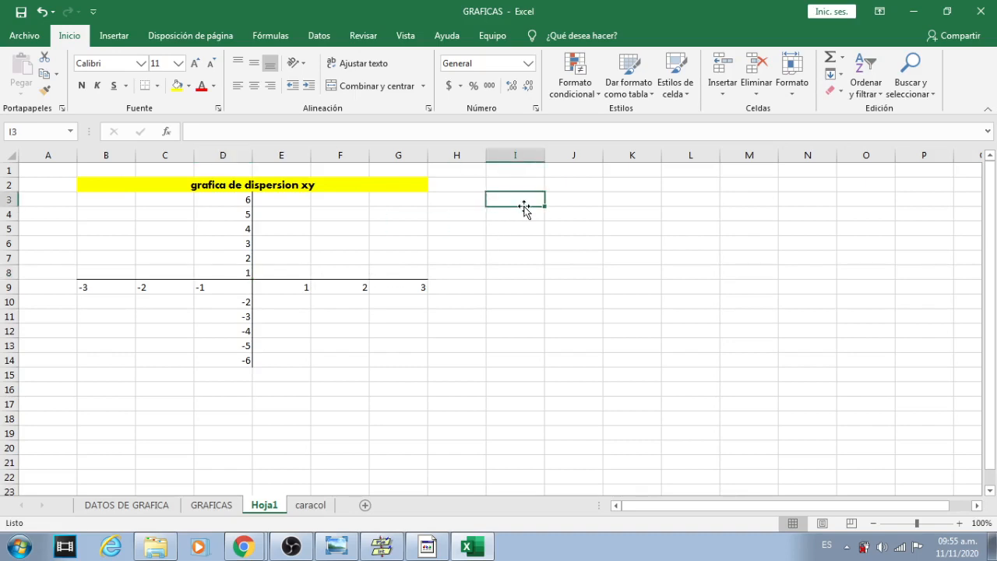
pyautogui.write('eje')
pyautogui.press('BackSpace')
pyautogui.press('BackSpace')
pyautogui.press('BackSpace')
pyautogui.write('eje x')
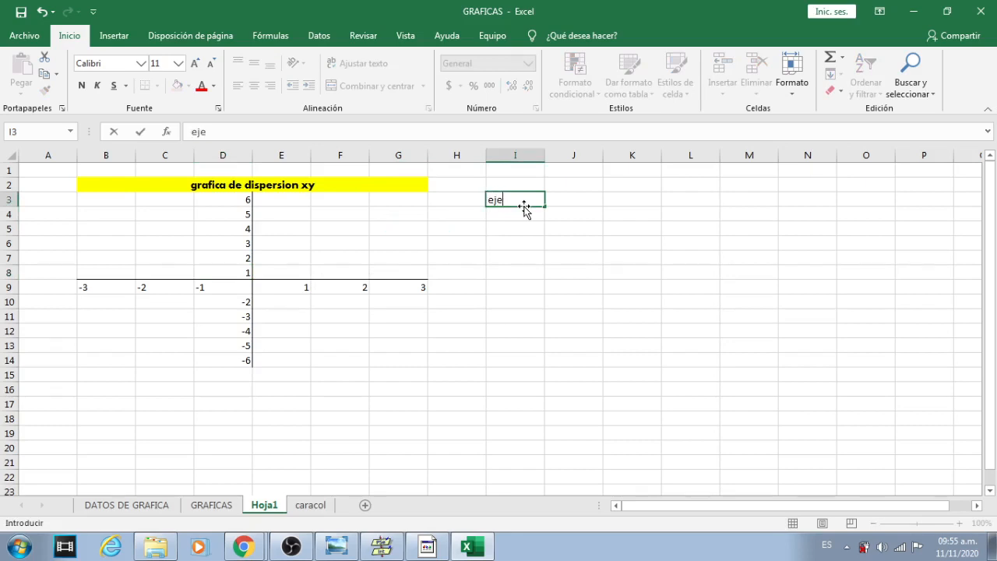
pyautogui.press('Tab')
pyautogui.write('eje')
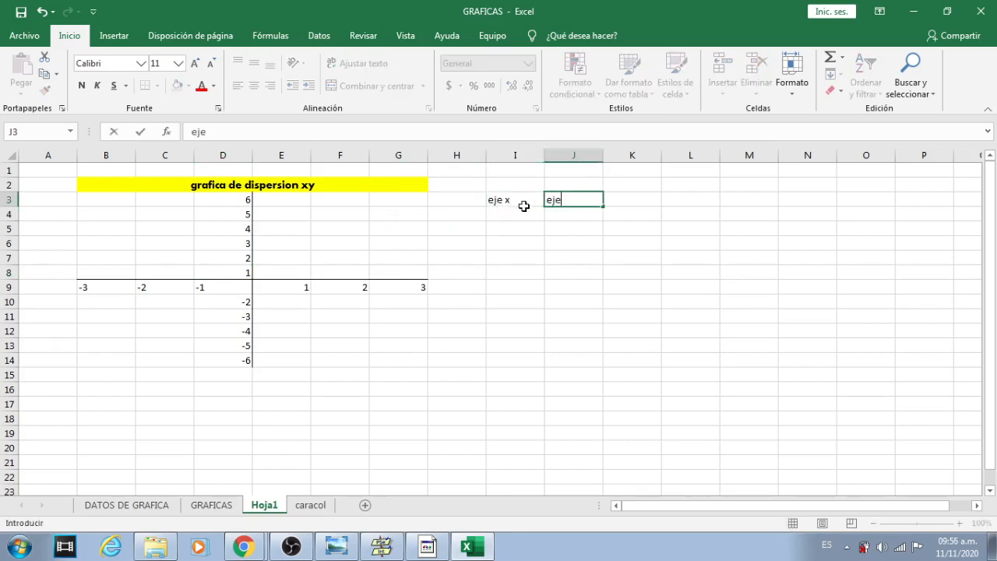
pyautogui.write(' y')
pyautogui.press('Return')
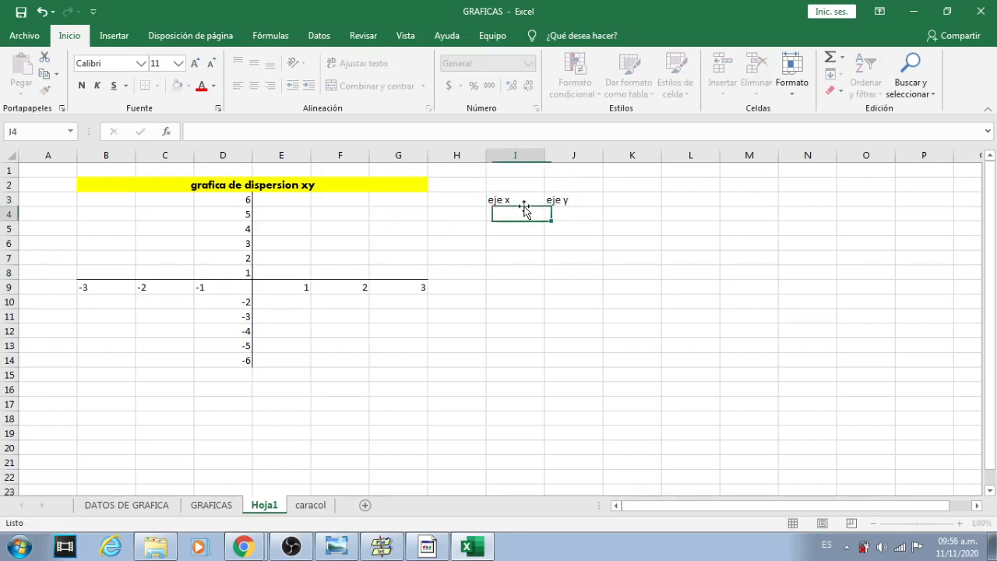
pyautogui.press('Left')
pyautogui.press('Left')
pyautogui.press('Left')
pyautogui.press('Left')
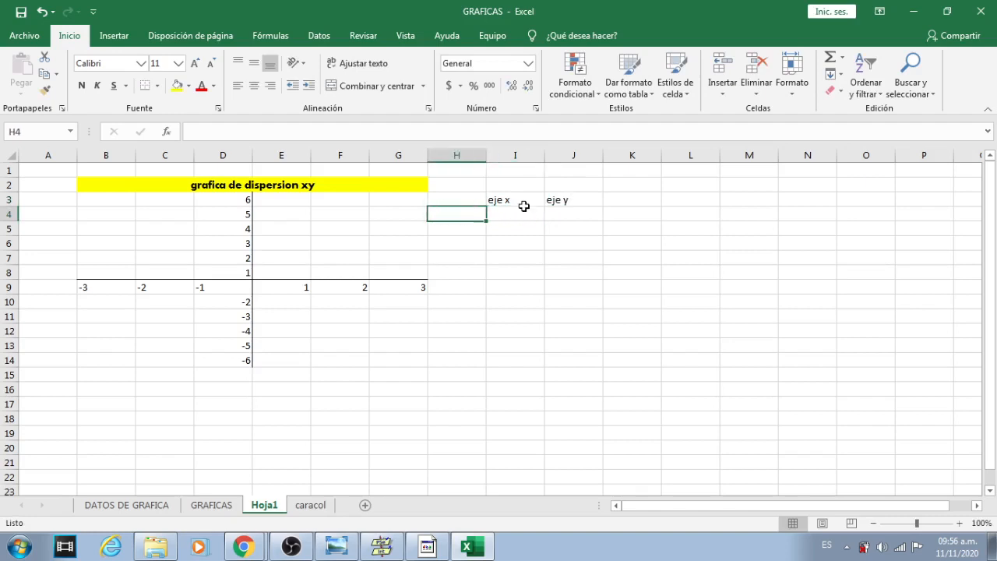
pyautogui.press('Up')
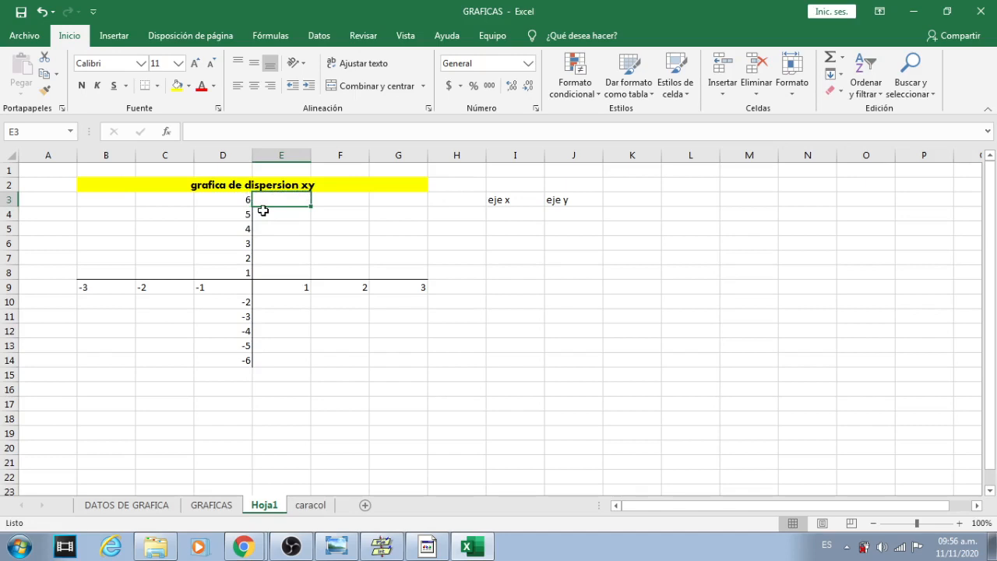
# Label the axes of the Cartesian plane with "x" in cell A8 and "y" in cell D15
pyautogui.click(42, 276)
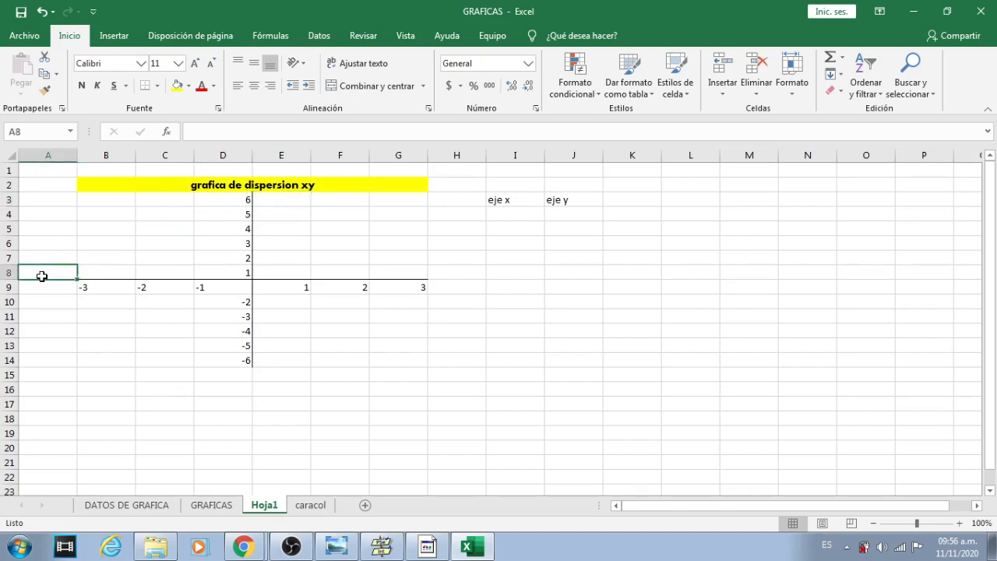
pyautogui.write('x')
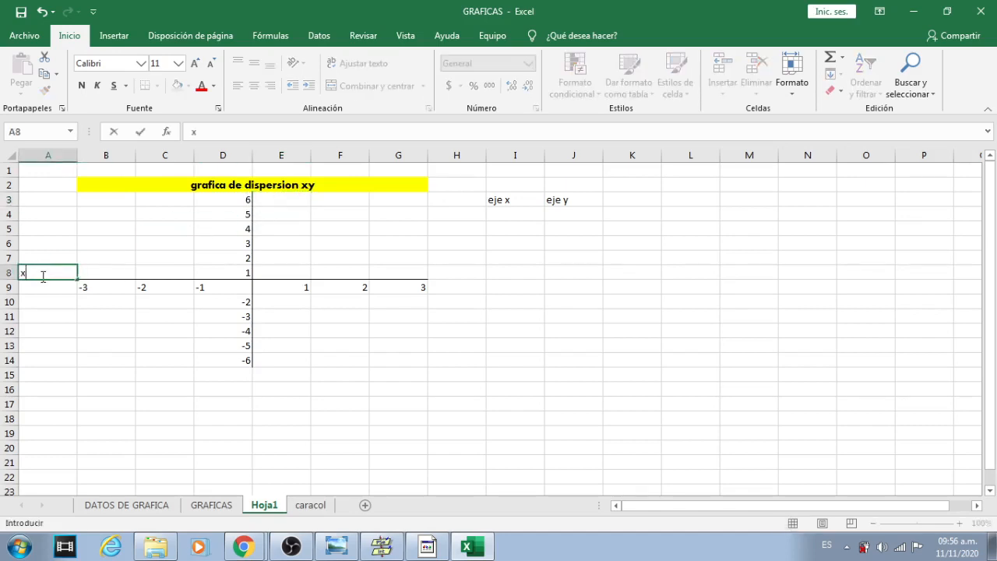
pyautogui.press('Right')
pyautogui.press('Up')
pyautogui.press('Down')
pyautogui.press('Down')
pyautogui.press('Down')
pyautogui.press('Down')
pyautogui.press('Down')
pyautogui.press('Down')
pyautogui.press('Down')
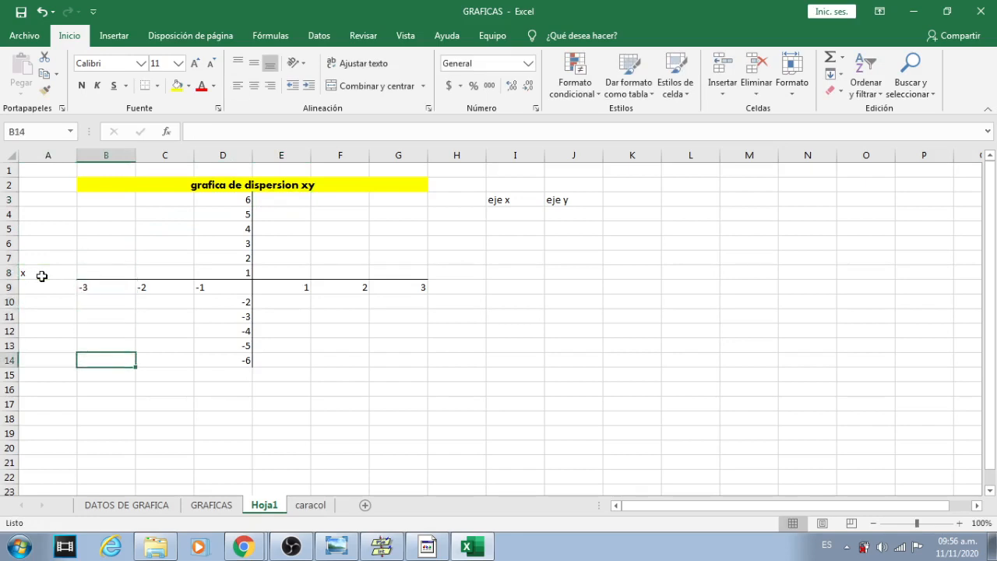
pyautogui.press('Right')
pyautogui.press('Right')
pyautogui.press('Down')
pyautogui.write('y')
pyautogui.press('Up')
pyautogui.press('Up')
pyautogui.press('Up')
pyautogui.press('Up')
pyautogui.press('Up')
pyautogui.press('Up')
pyautogui.press('Up')
pyautogui.press('Up')
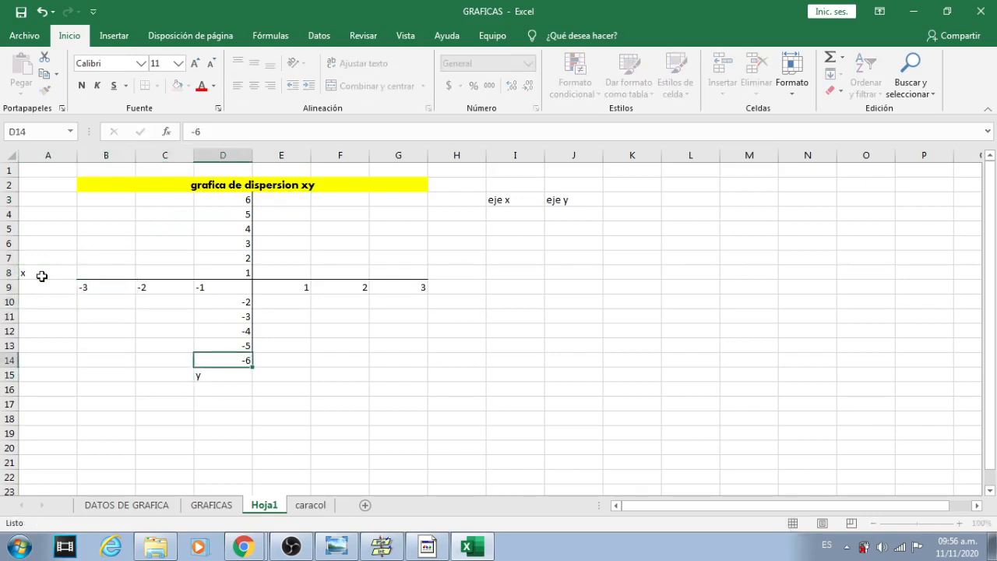
pyautogui.press('Up')
pyautogui.press('Up')
pyautogui.press('Up')
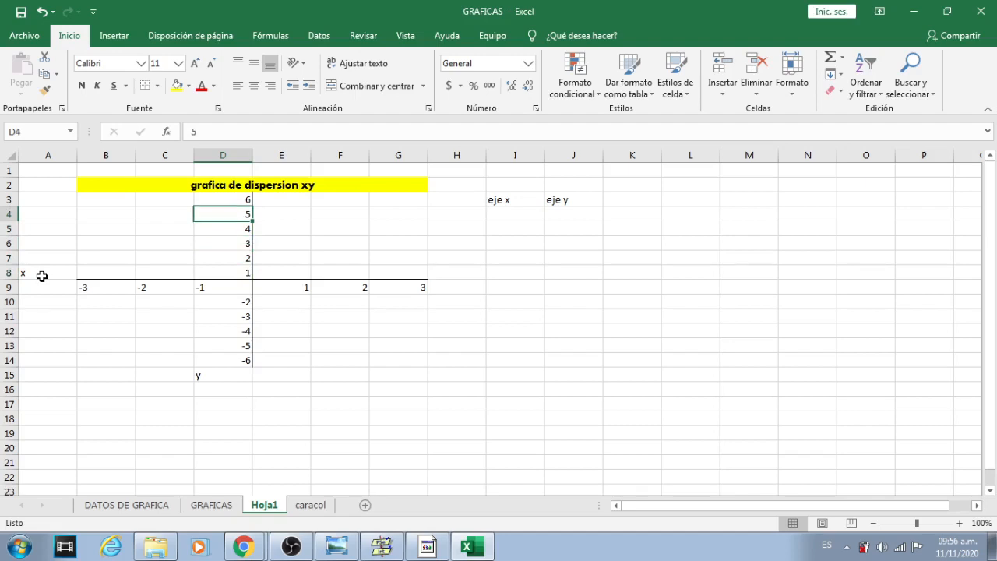
# Mark the point at x 1, y 6 on the plane with a left border on cell F3
pyautogui.click(329, 200)
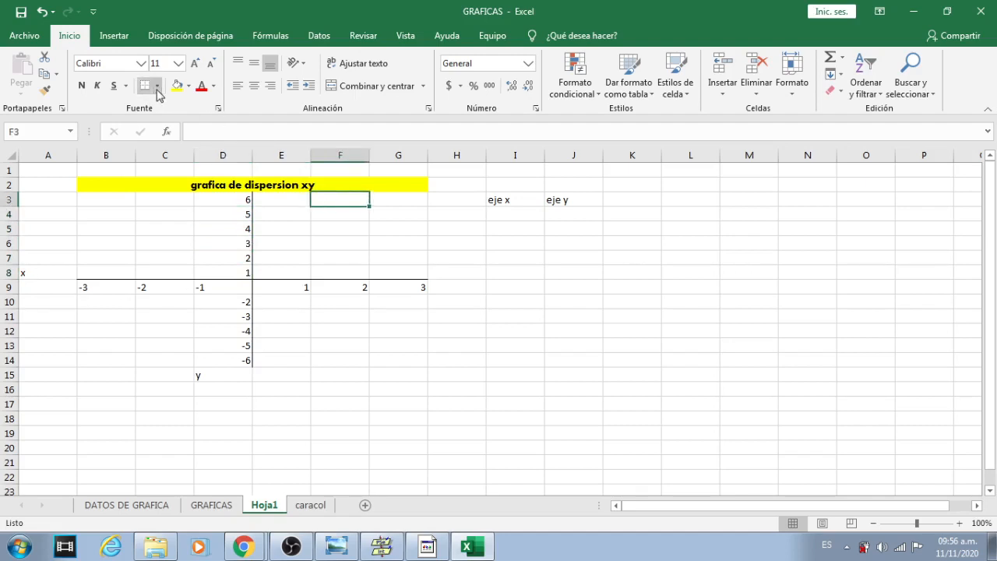
pyautogui.click(354, 229)
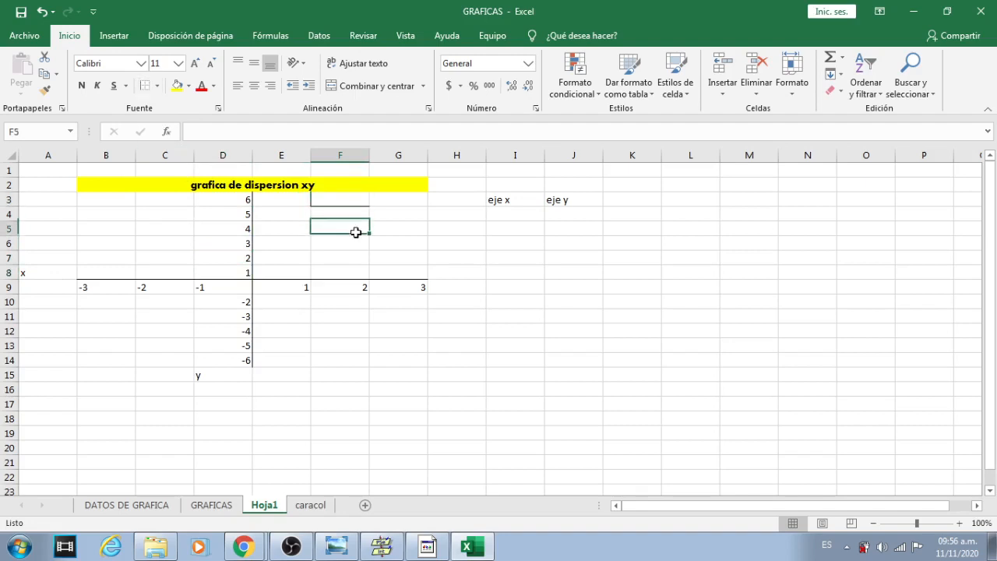
pyautogui.click(366, 200)
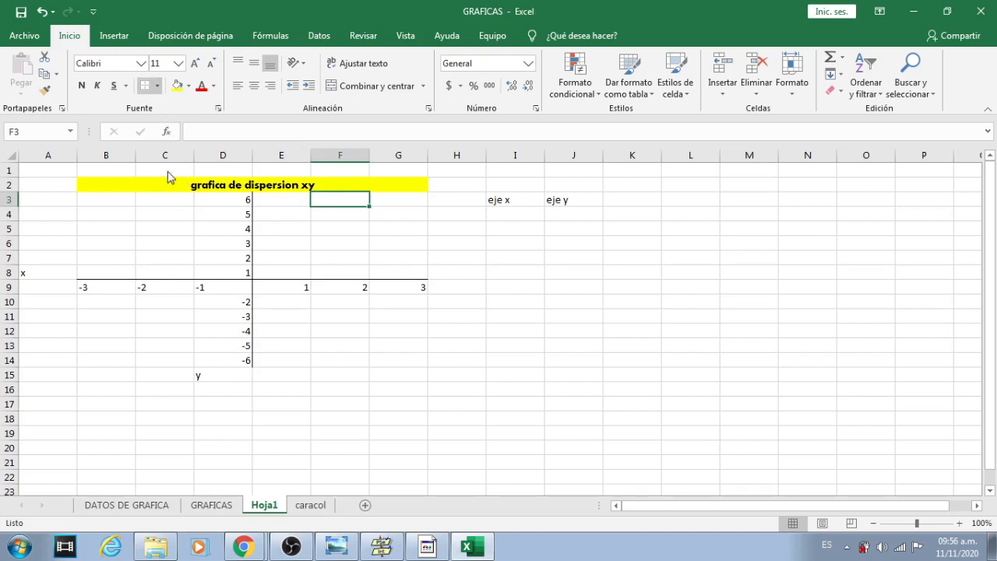
pyautogui.click(357, 228)
pyautogui.click(401, 216)
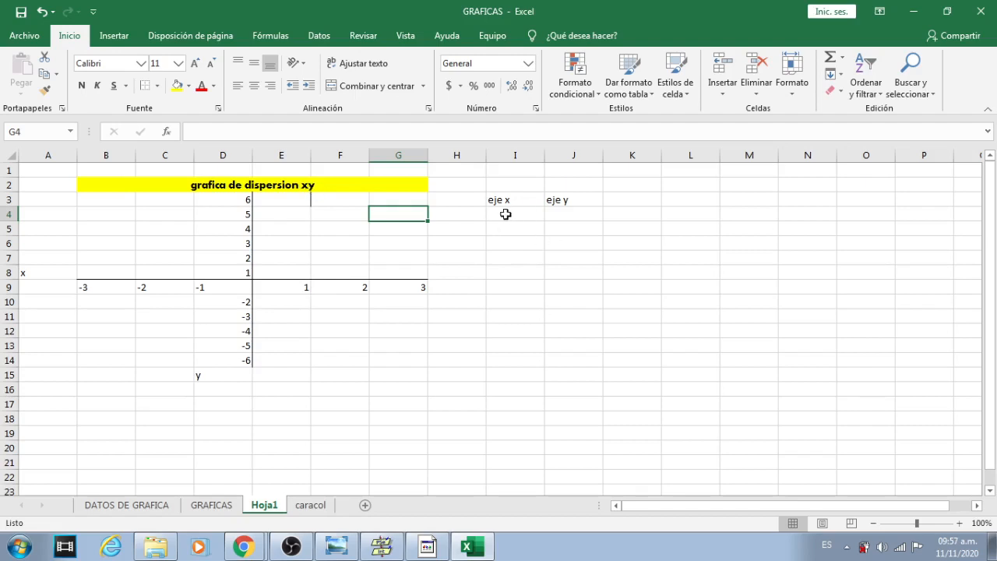
# Enter the first two coordinate pairs in the table: 1 and 6 in I4:J4, 1 and 5 in I5:J5
pyautogui.click(504, 214)
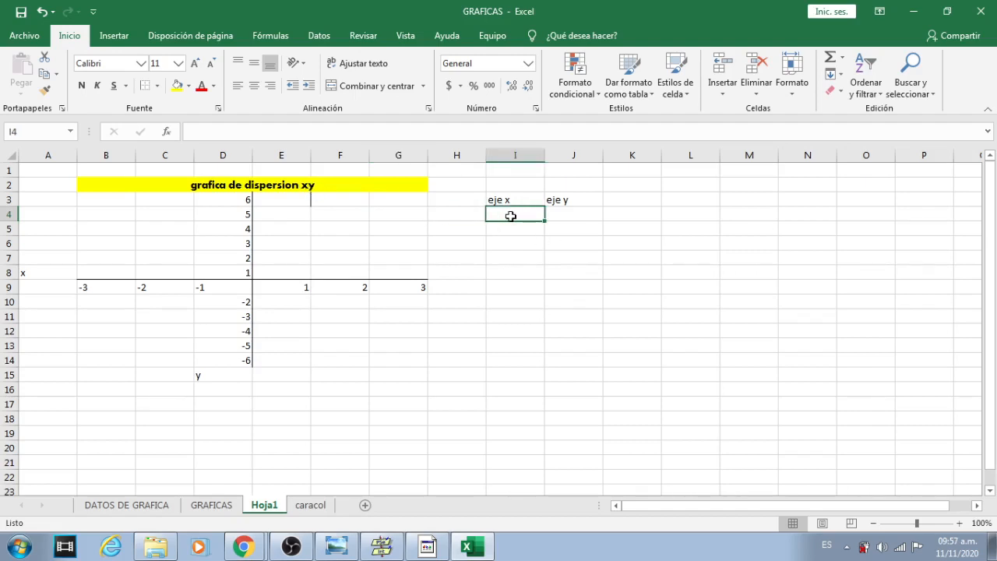
pyautogui.write('1')
pyautogui.press('Tab')
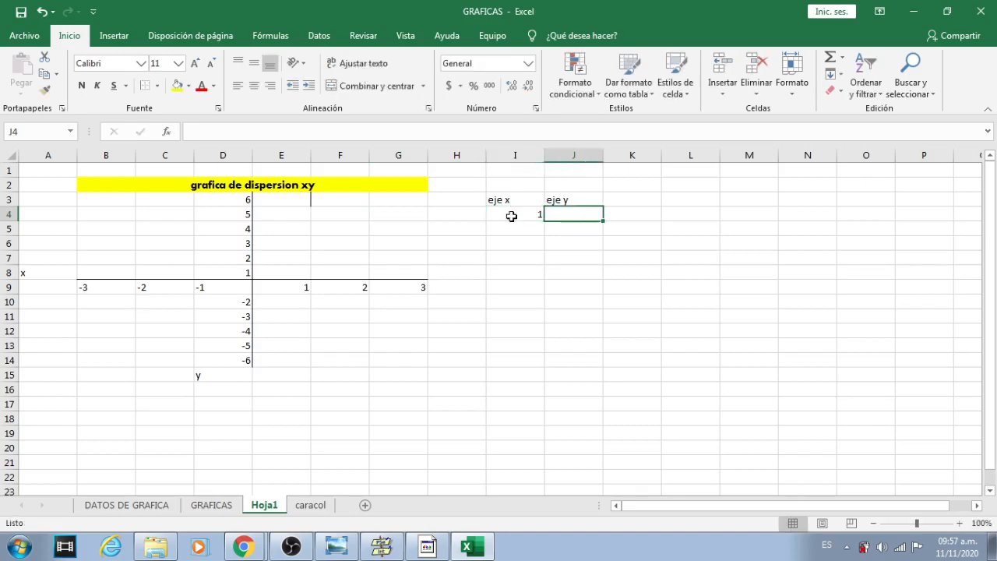
pyautogui.write('6')
pyautogui.click(511, 215)
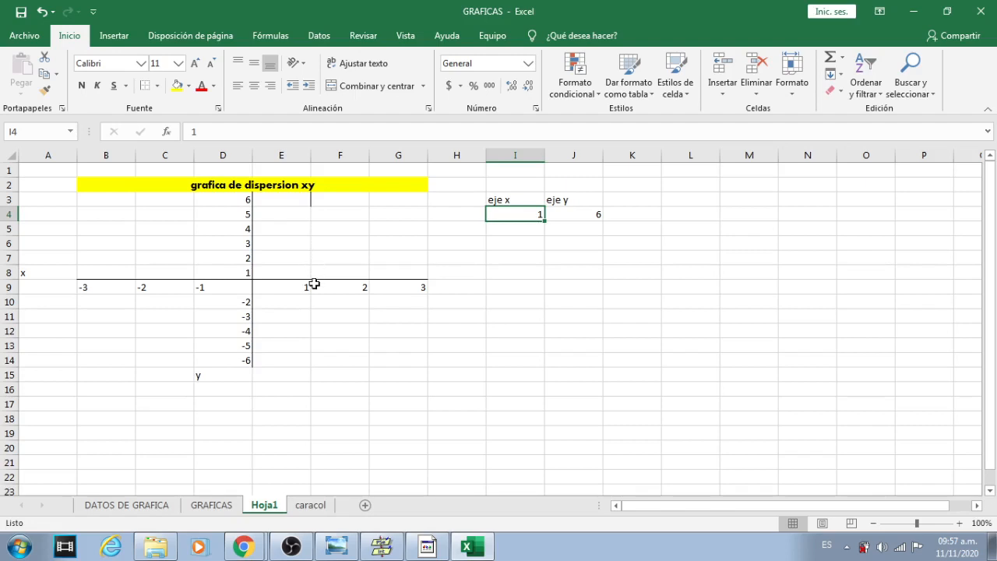
pyautogui.click(535, 227)
pyautogui.press('Tab')
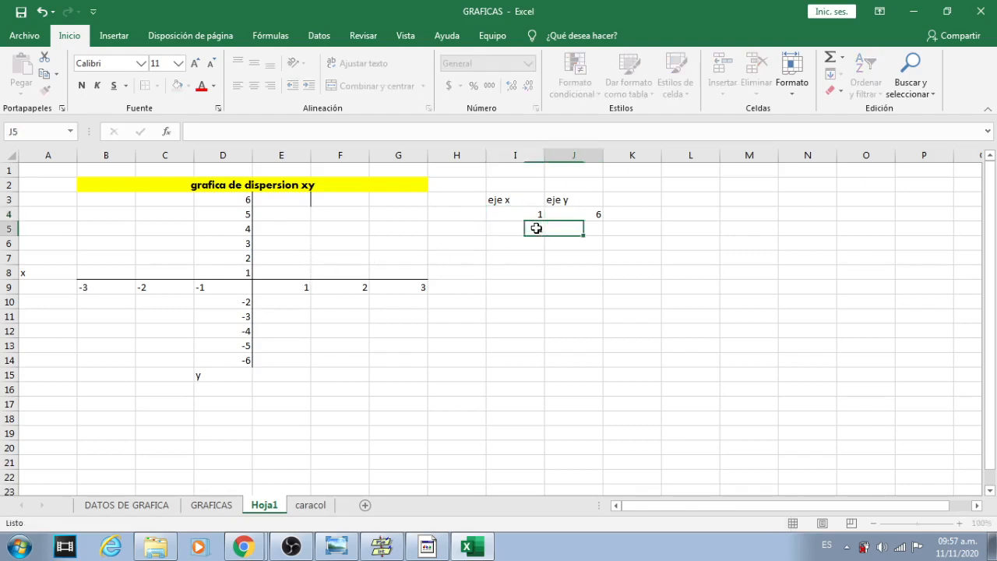
pyautogui.write('5')
pyautogui.press('Return')
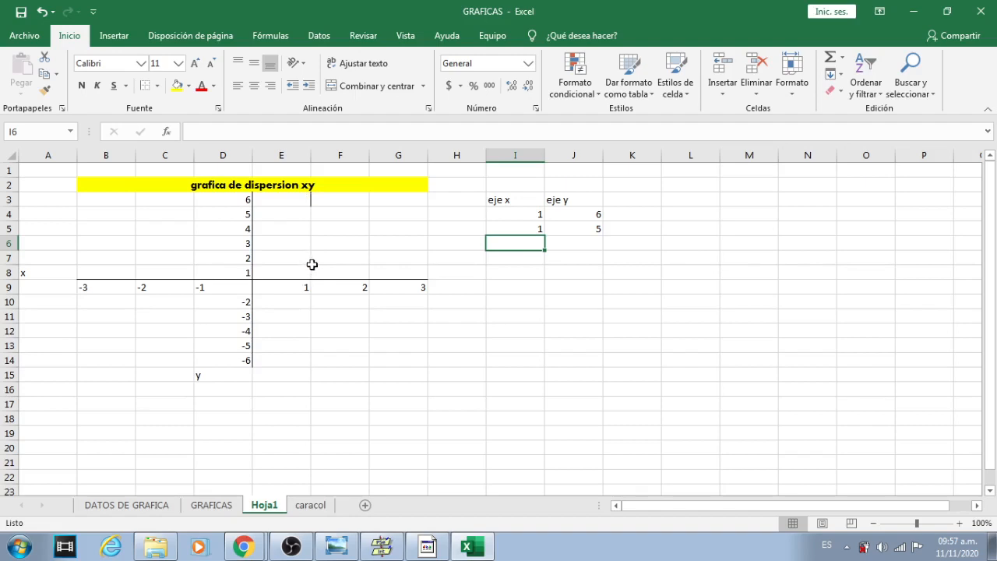
# Add the coordinate pairs 1 and 4 in I6:J6, and 1 and 3 in I7:J7
pyautogui.write('1')
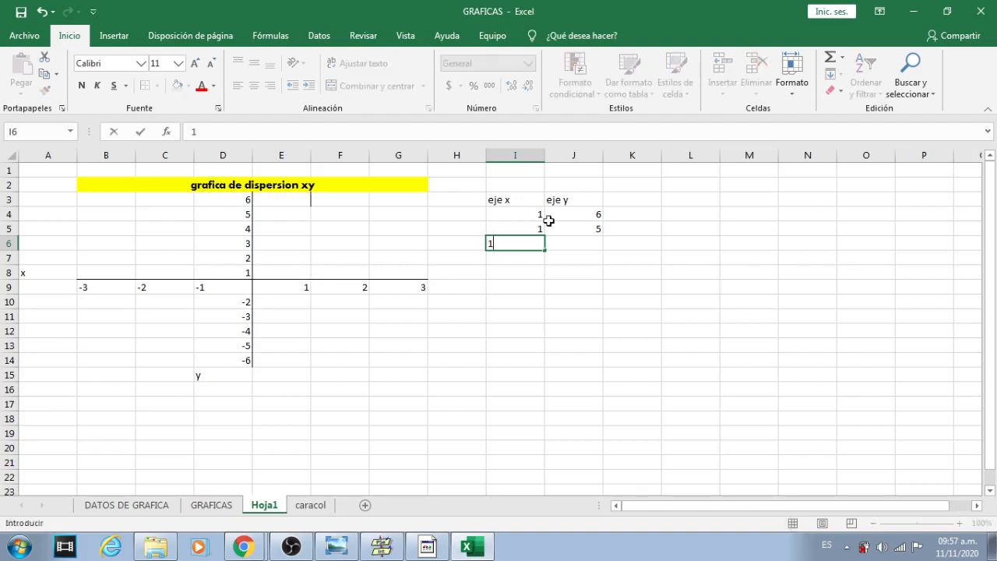
pyautogui.press('Tab')
pyautogui.write('4')
pyautogui.press('Return')
pyautogui.write('1')
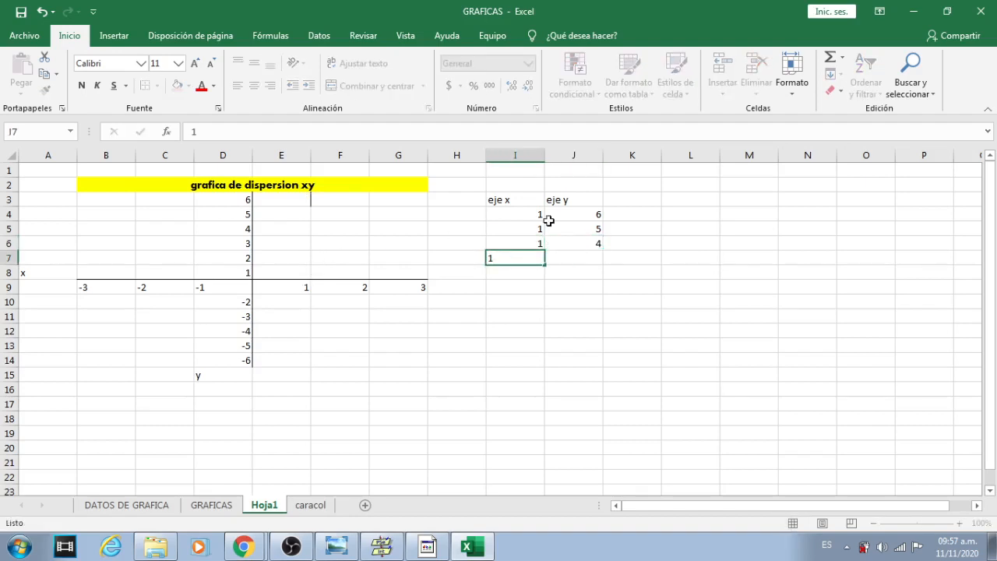
pyautogui.press('Tab')
pyautogui.write('3')
pyautogui.press('Return')
# Complete the pairs for x 1 by entering 1 and 2 in I8:J8, and 1 and 1 in I9:J9
pyautogui.write('1')
pyautogui.press('Tab')
pyautogui.write('2')
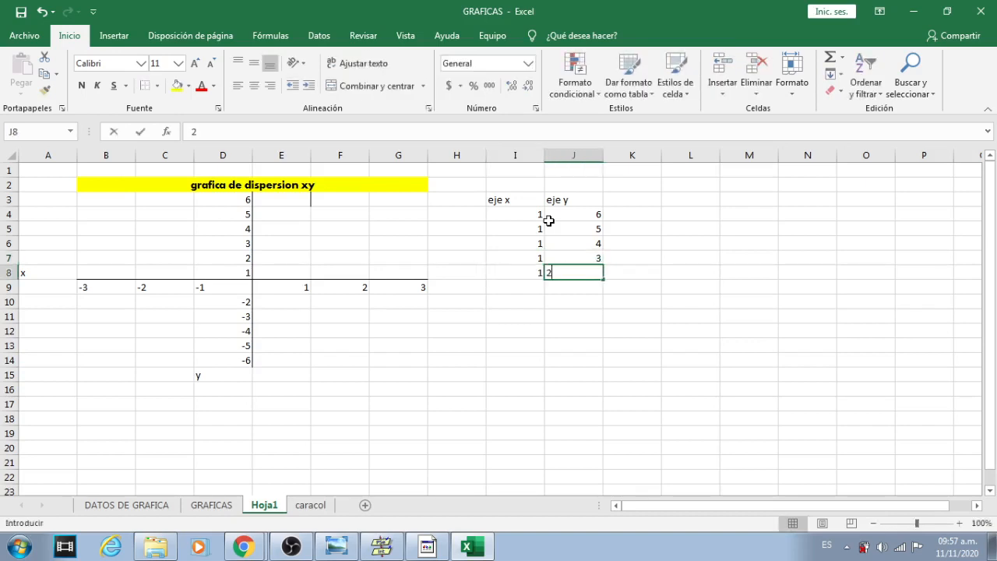
pyautogui.press('Return')
pyautogui.write('1')
pyautogui.press('Tab')
pyautogui.write('1')
pyautogui.press('Up')
pyautogui.press('Up')
pyautogui.press('Up')
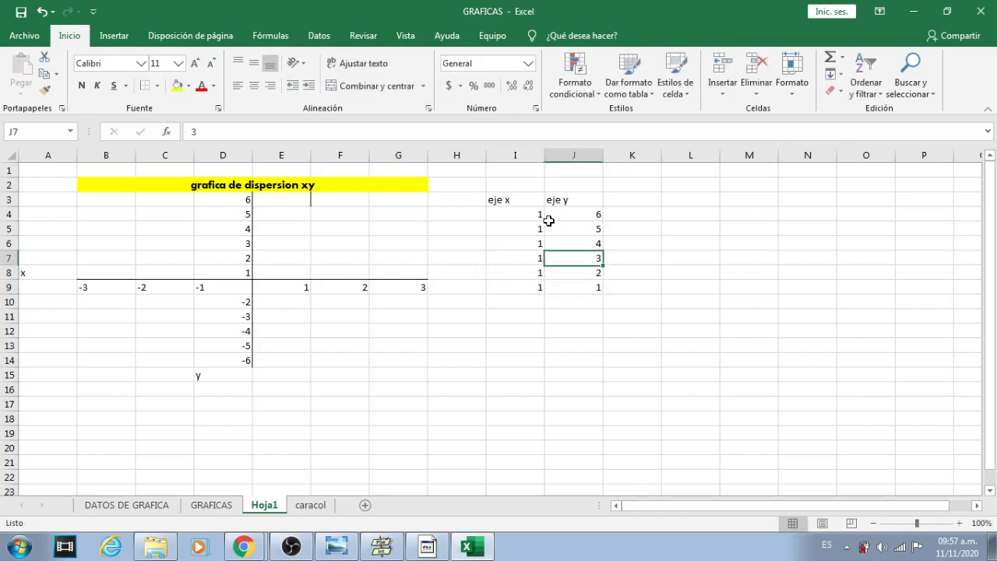
# Select the coordinate pairs for x 1 in I4:J9 to review them
pyautogui.press('Left')
pyautogui.press('Left')
pyautogui.press('Up')
pyautogui.press('Up')
pyautogui.press('Right')
pyautogui.hotkey('shift', 'Right')
pyautogui.hotkey('shift', 'Down')
pyautogui.hotkey('shift', 'Down')
pyautogui.hotkey('shift', 'Down')
pyautogui.hotkey('shift', 'Down')
pyautogui.hotkey('shift', 'Down')
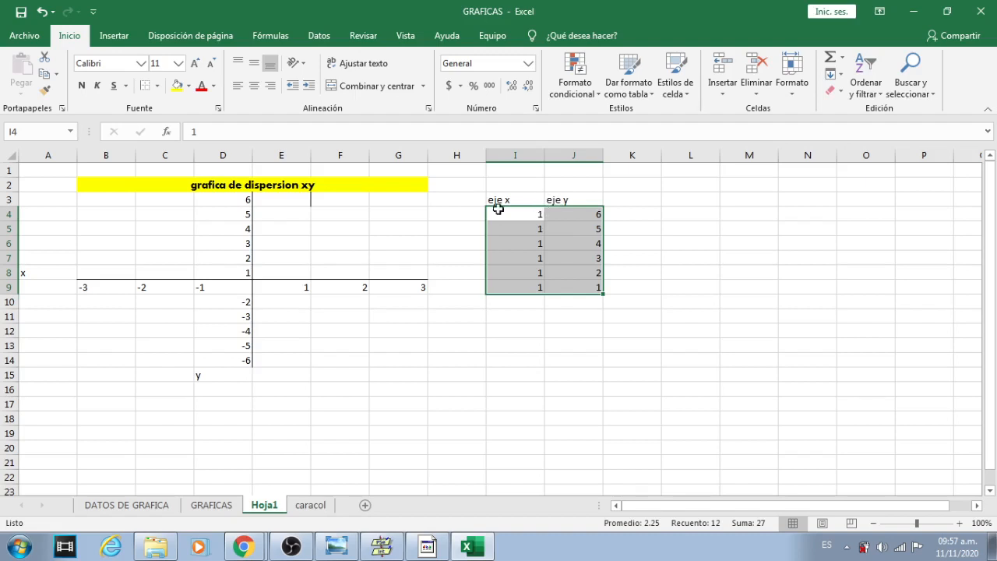
# Extend the vertical segment at x 1 on the plane with a left border along cells F3:F7
pyautogui.moveTo(324, 200); pyautogui.dragTo(328, 223)
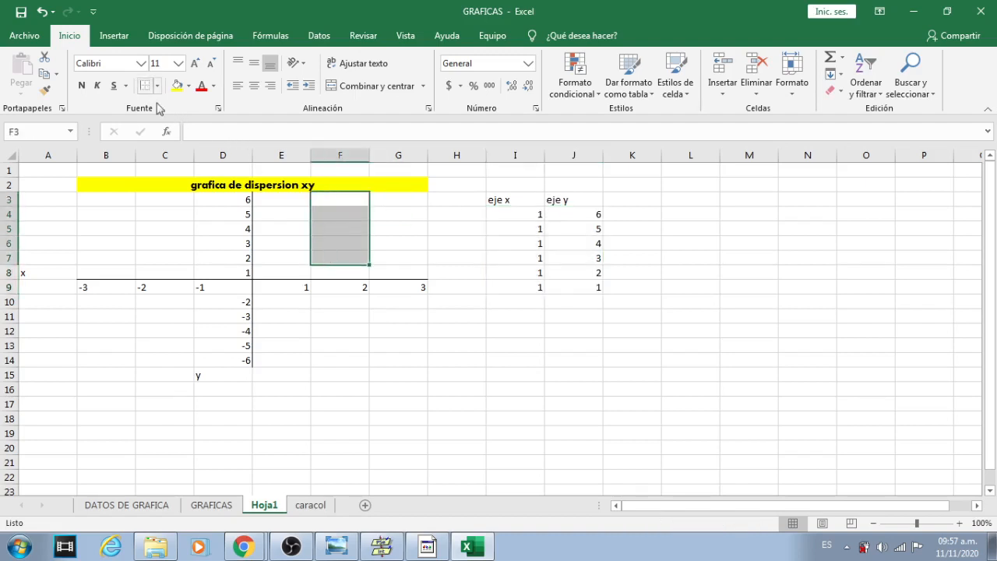
pyautogui.click(354, 218)
pyautogui.click(432, 225)
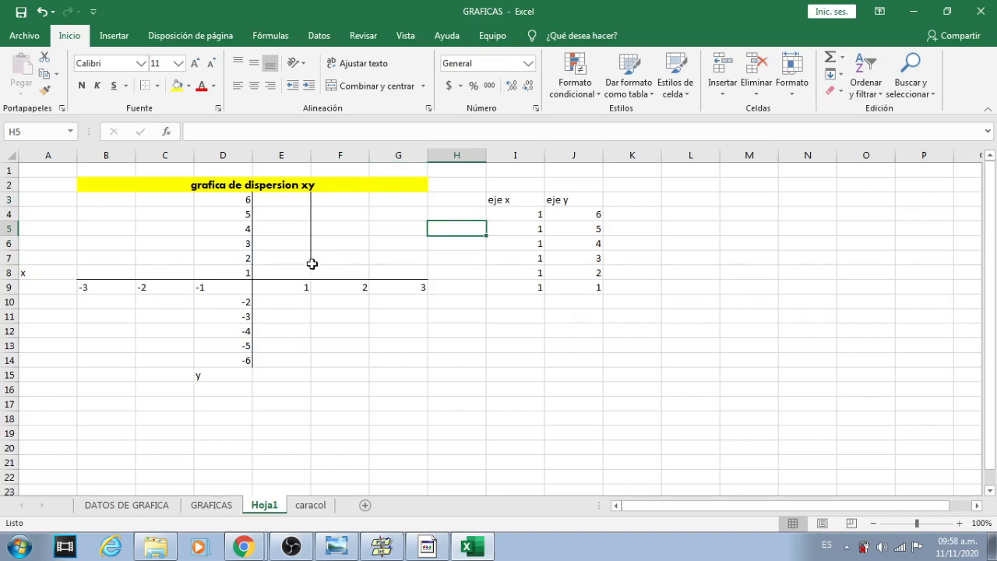
# Try entering 1 and 2 as the next coordinate pair in I10:J10
pyautogui.click(367, 263)
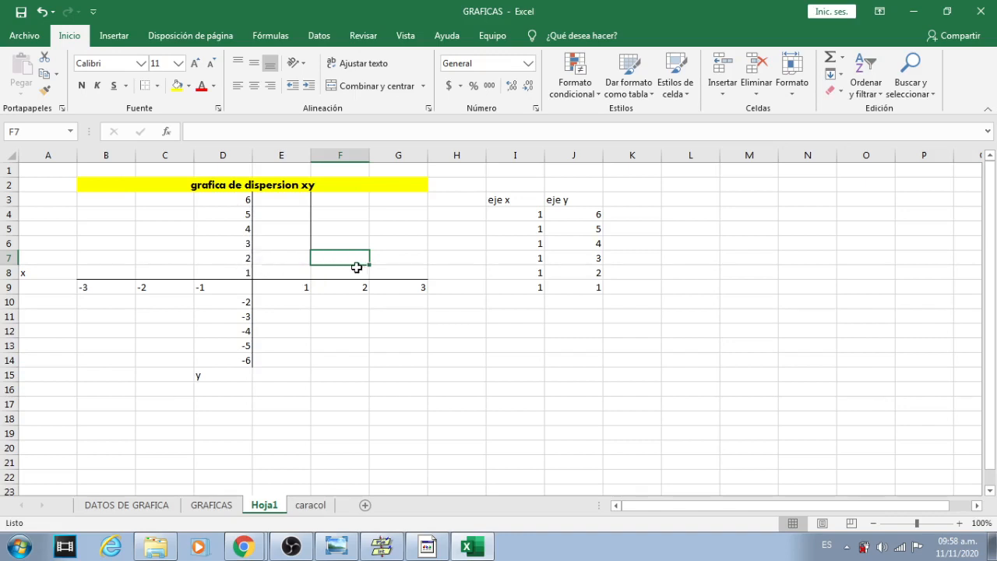
pyautogui.click(536, 305)
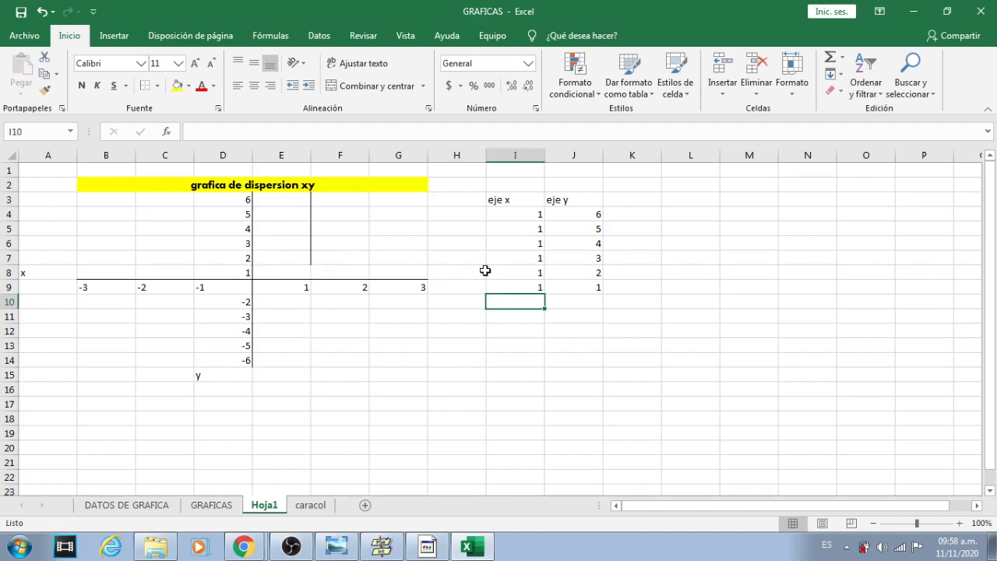
pyautogui.write('1')
pyautogui.press('Tab')
pyautogui.write('2')
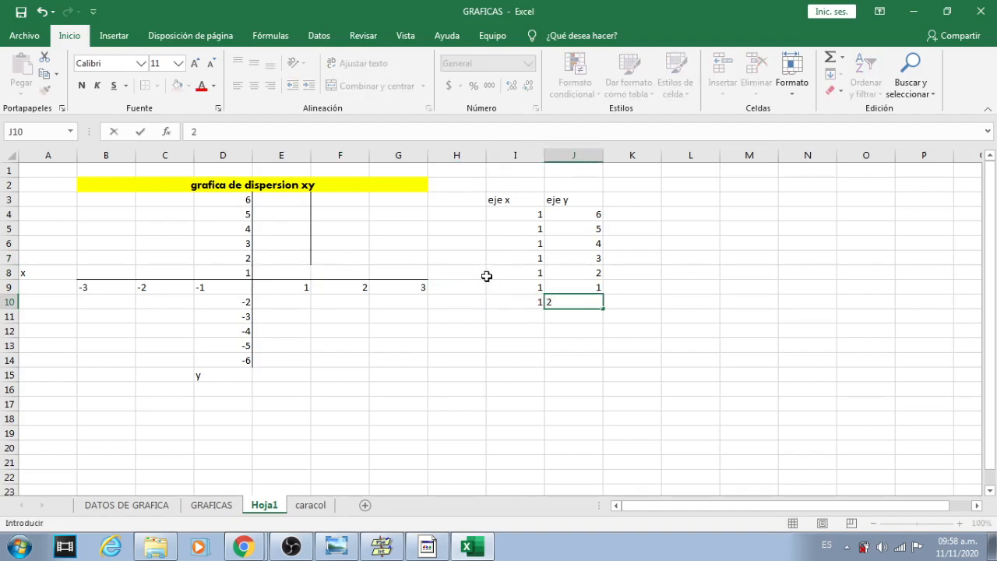
pyautogui.hotkey('shift', 'Tab')
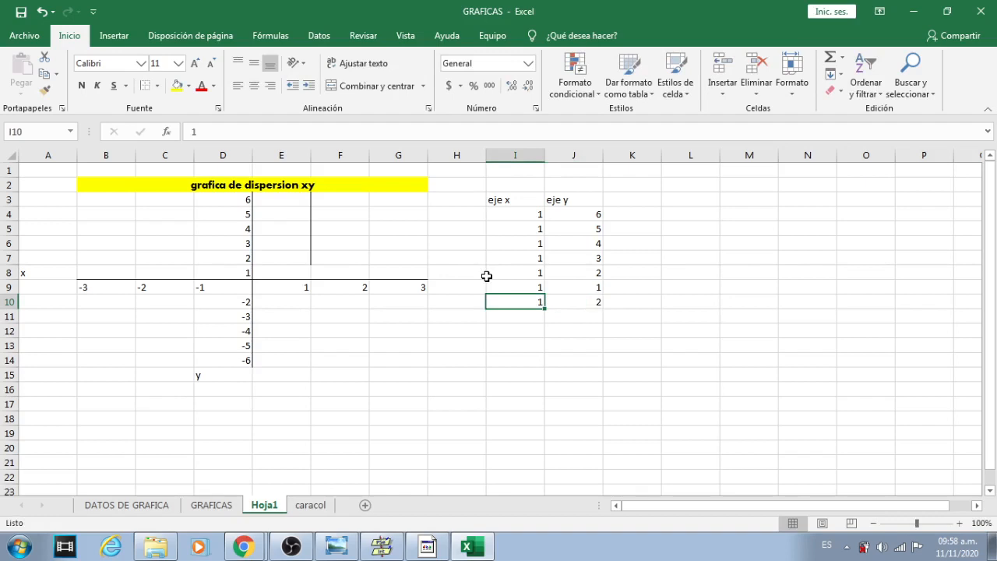
# Correct the coordinate pair in I10:J10 to 2 for x and 1 for y
pyautogui.write('2')
pyautogui.press('Tab')
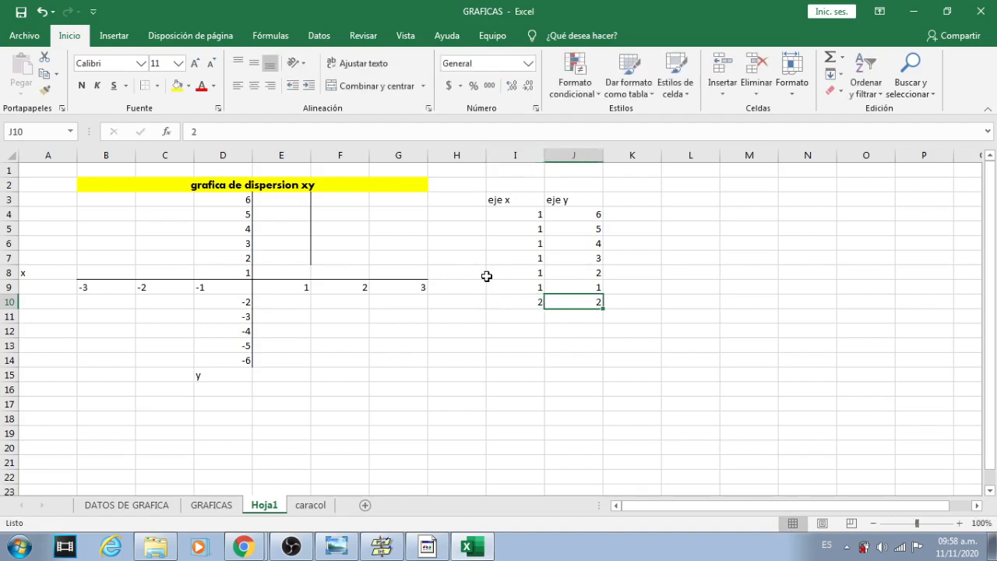
pyautogui.write('1')
pyautogui.hotkey('shift', 'Tab')
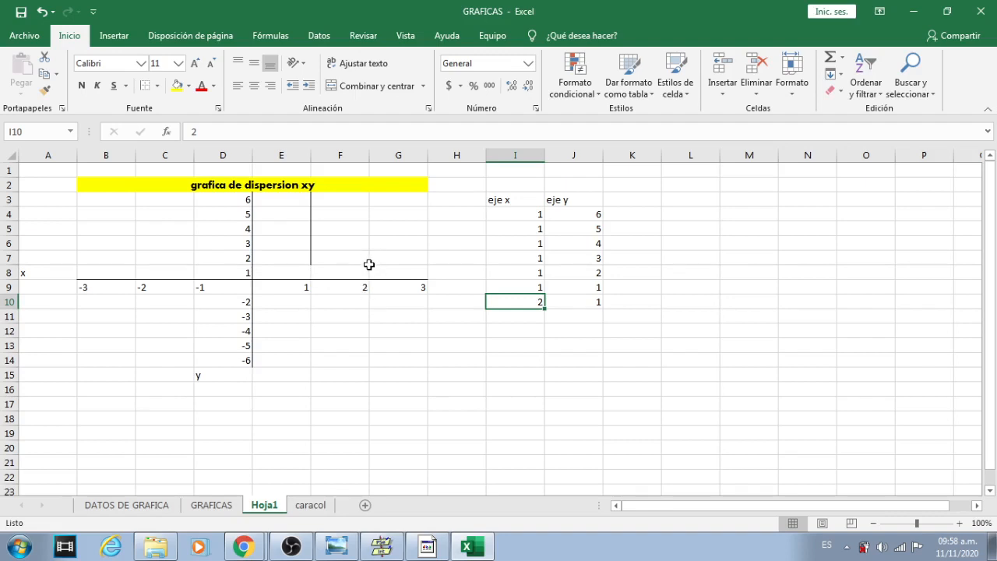
# Draw the horizontal segment from x 1 to x 2 on the plane with a bottom border on cell F7
pyautogui.click(519, 316)
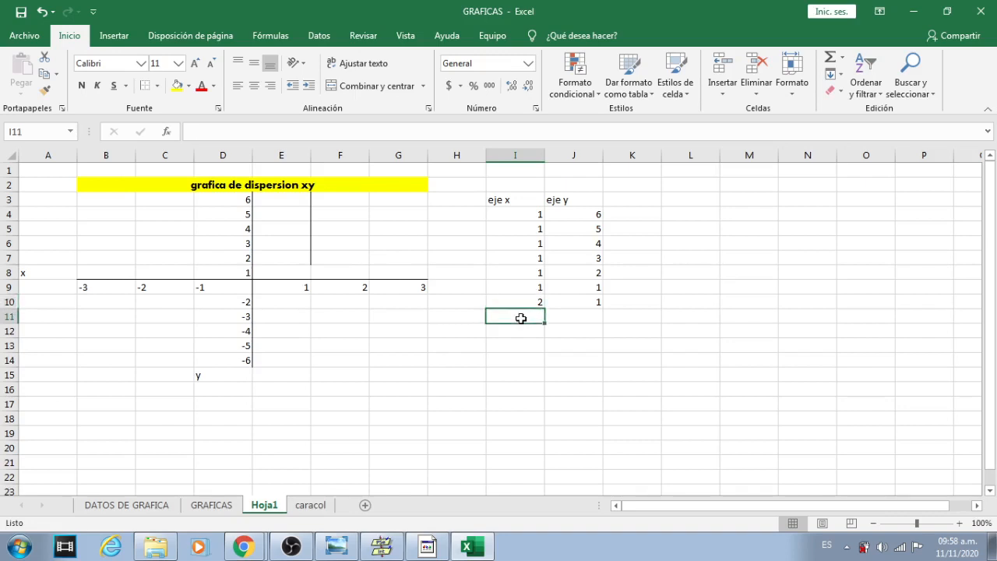
pyautogui.click(364, 262)
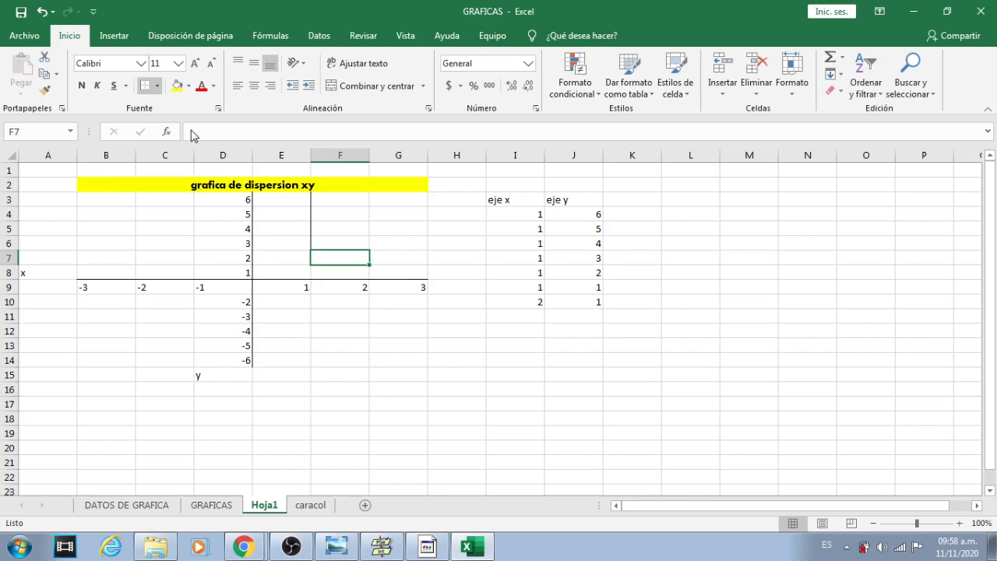
pyautogui.click(550, 316)
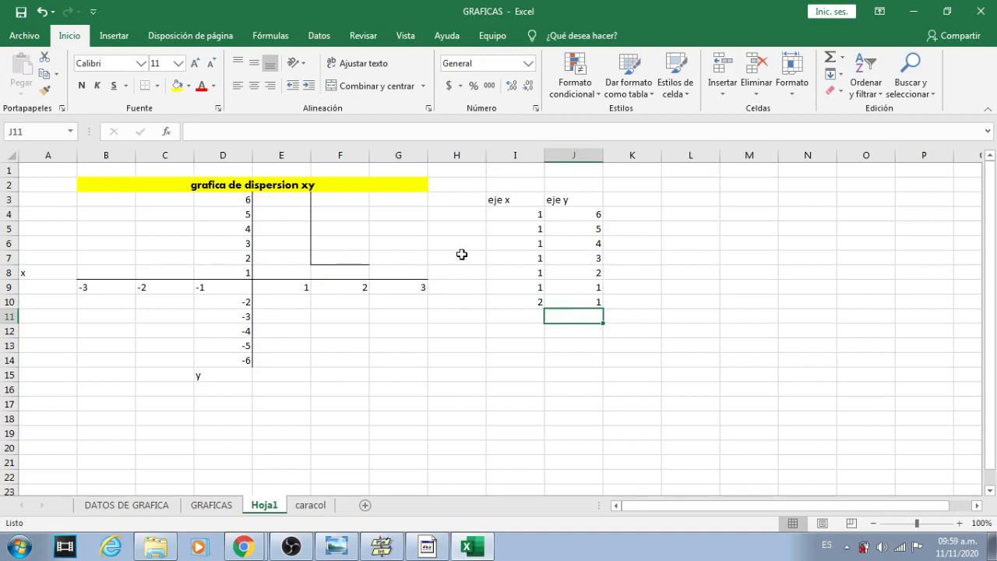
# Insert an XY scatter chart with markers only from the coordinates in I4:J10
pyautogui.moveTo(514, 211); pyautogui.dragTo(581, 301)
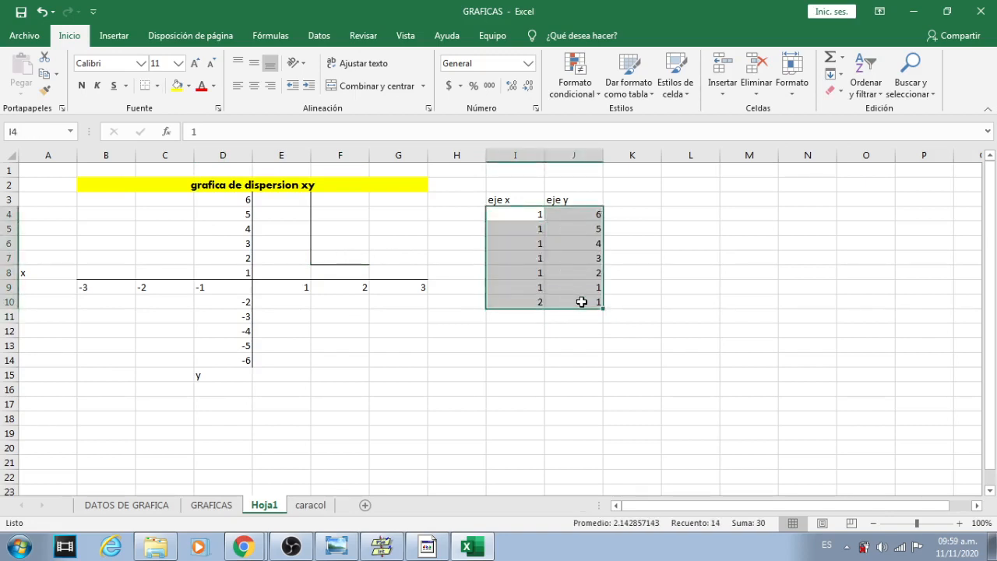
pyautogui.click(115, 39)
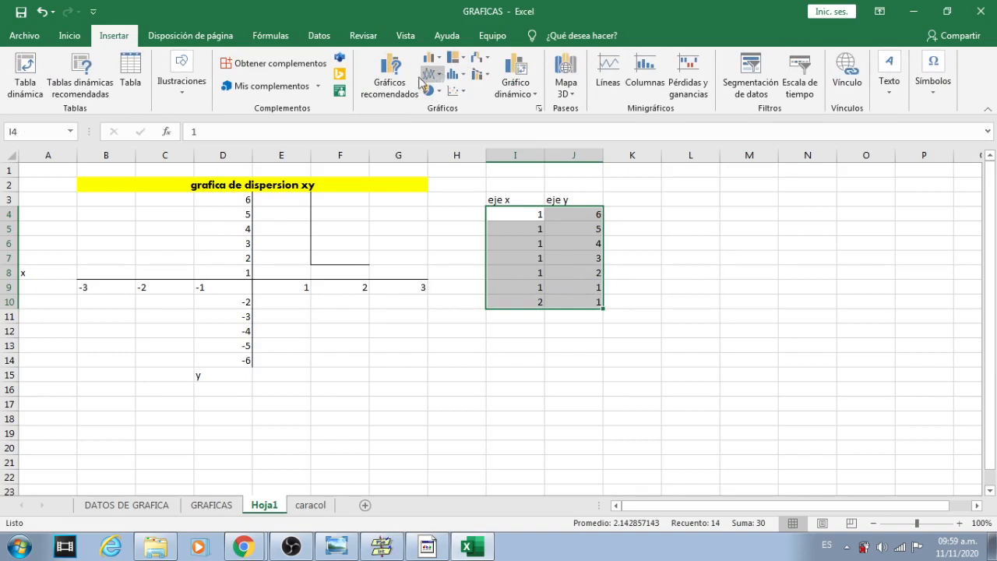
pyautogui.click(465, 92)
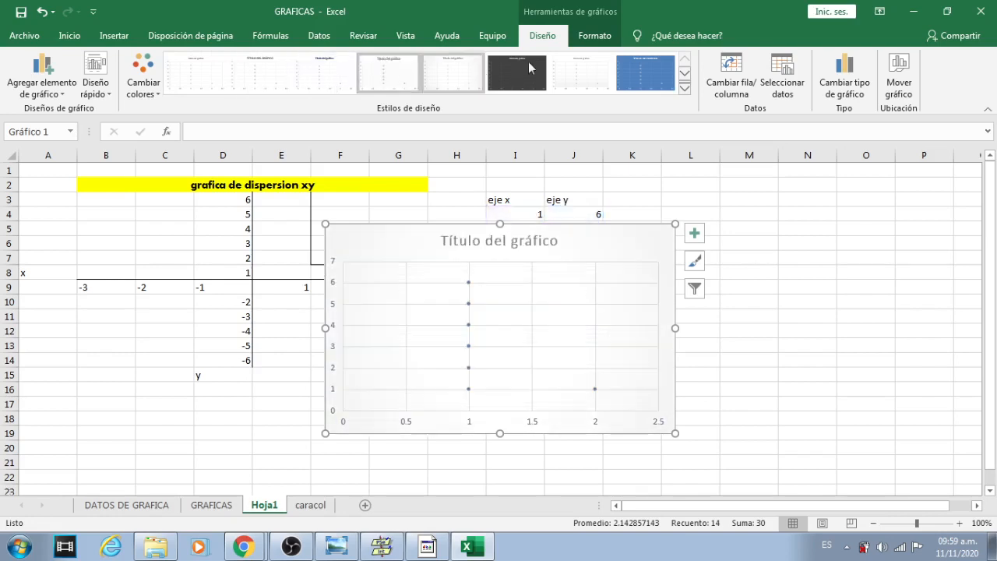
# Try the seventh chart style and the last chart style in the gallery on the scatter chart
pyautogui.click(580, 73)
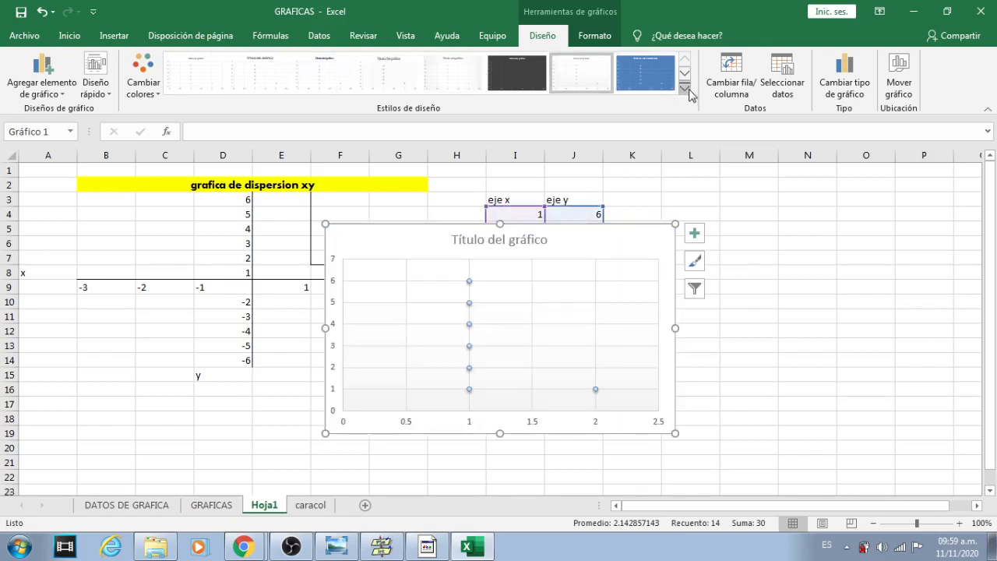
pyautogui.click(685, 89)
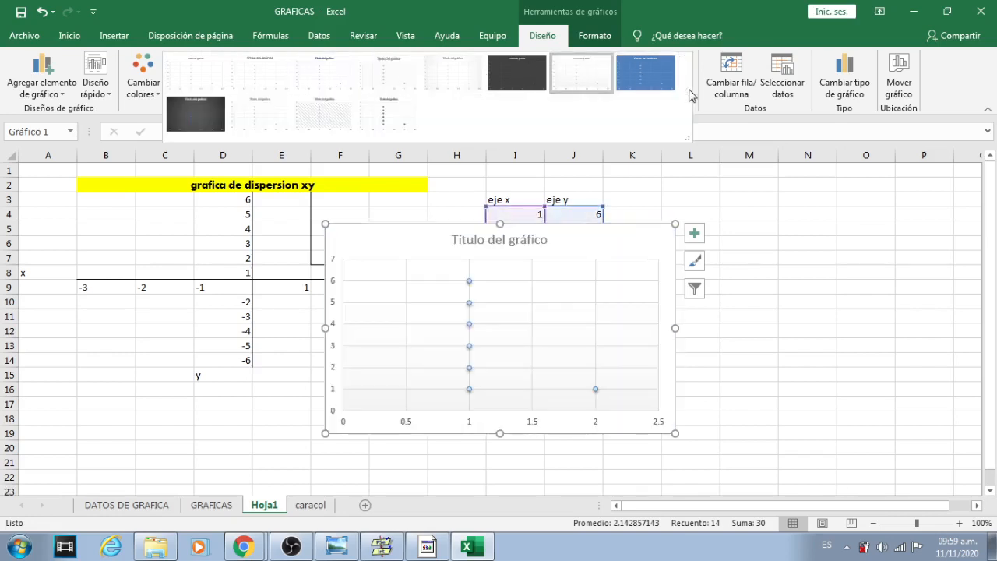
pyautogui.click(386, 118)
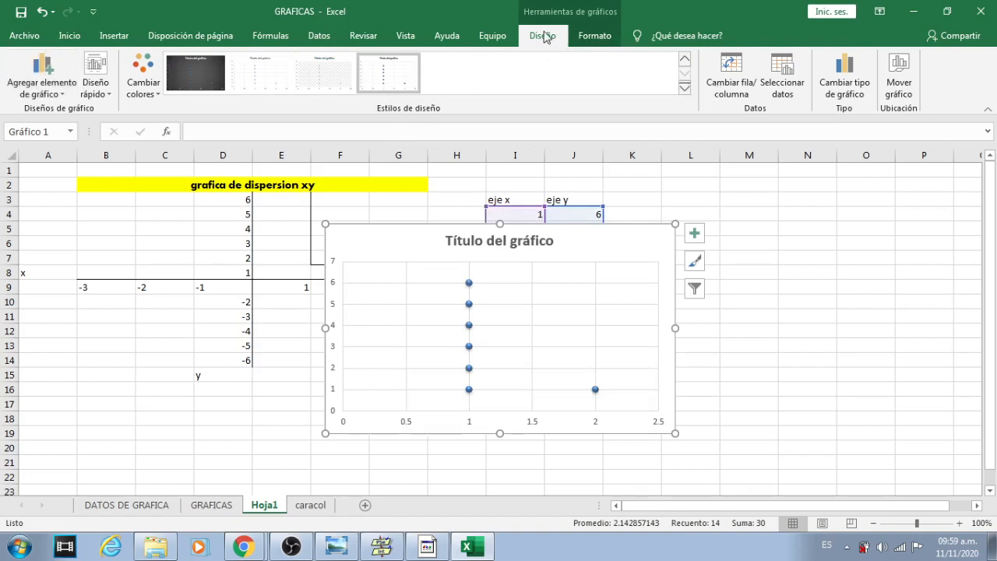
# Change the chart type to "Dispersión con líneas suavizadas" (scatter with smooth lines)
pyautogui.click(597, 39)
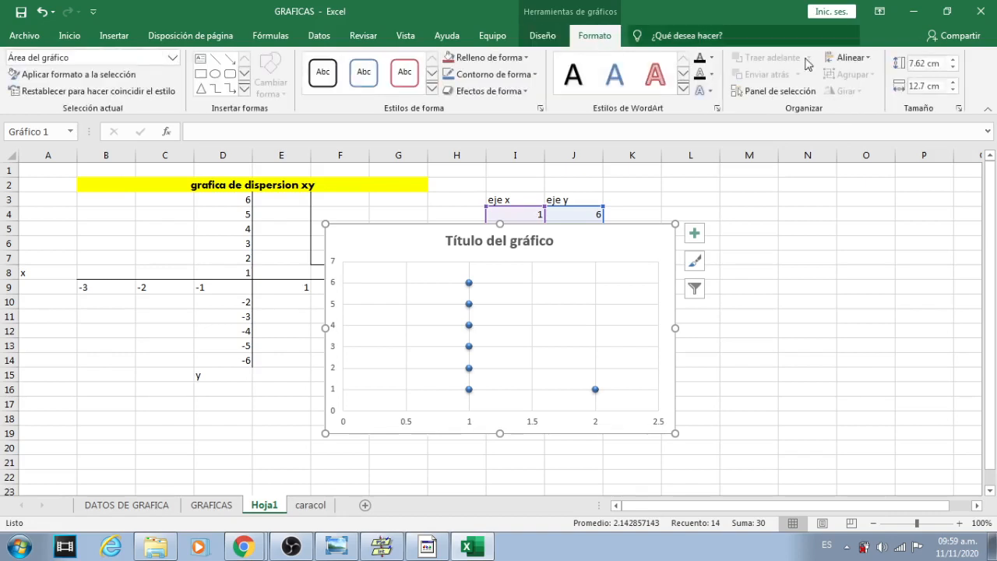
pyautogui.click(543, 35)
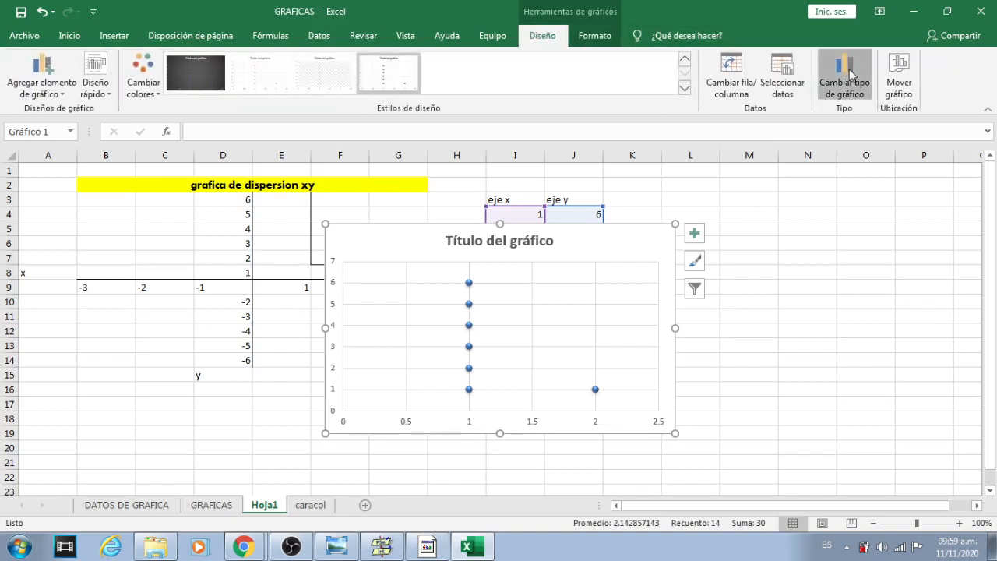
pyautogui.click(849, 70)
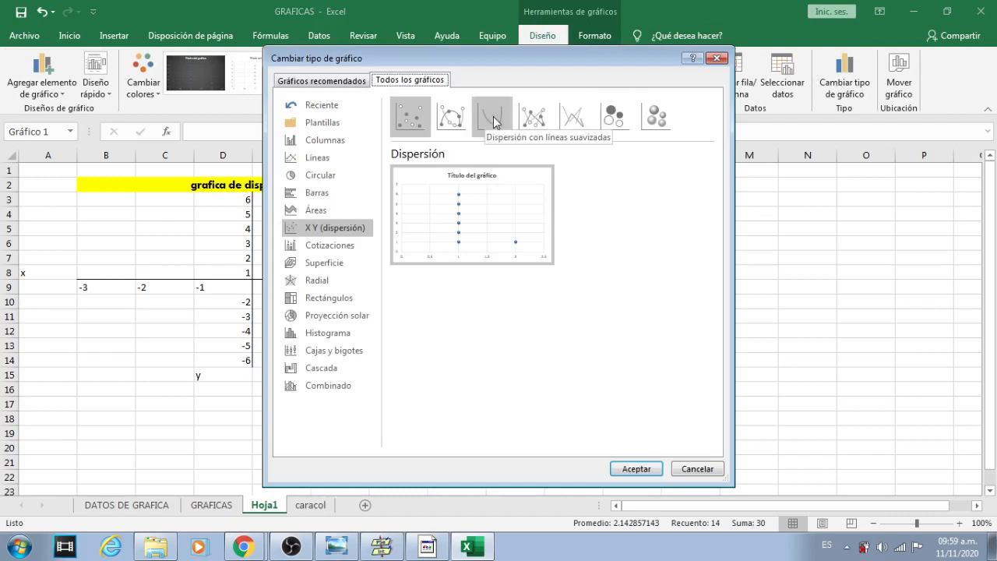
pyautogui.click(493, 116)
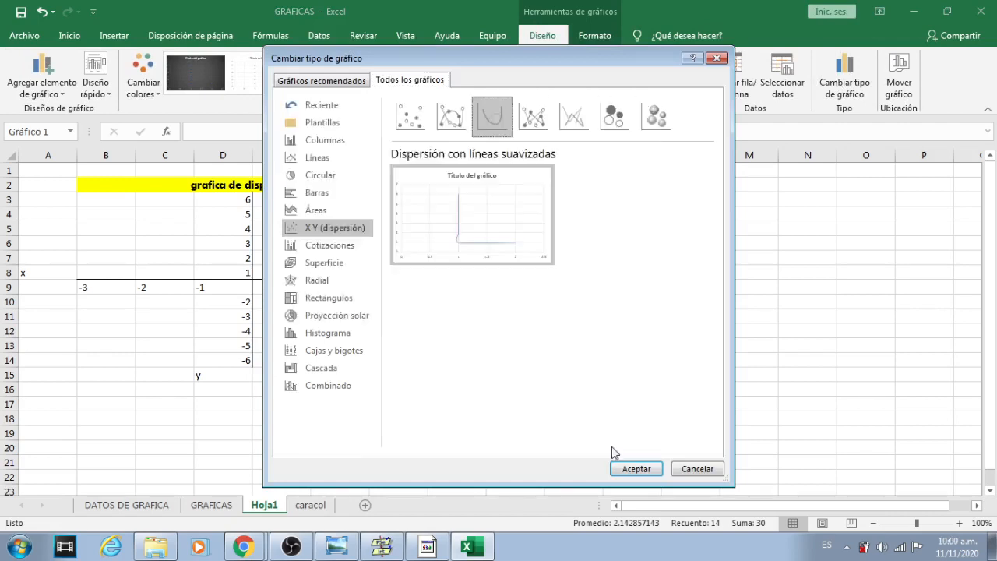
pyautogui.click(635, 468)
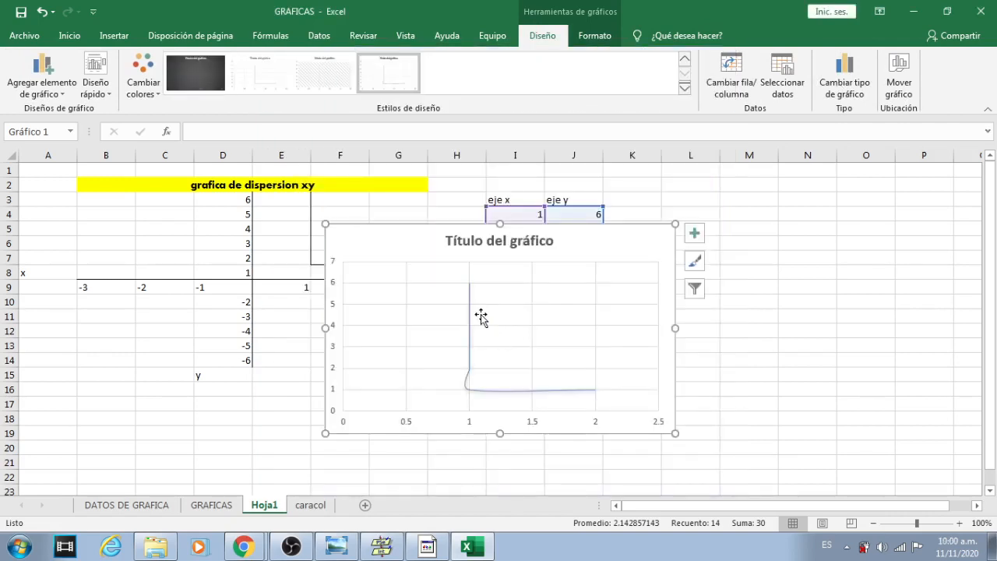
# Apply the fourth chart style in the gallery, with a dense grid and large serif title, to the smooth-line chart
pyautogui.click(251, 84)
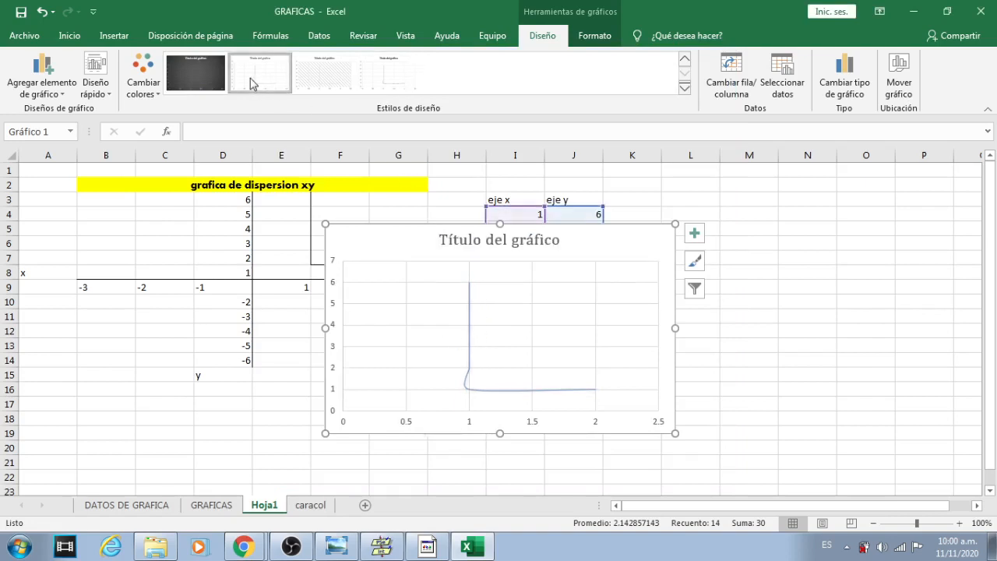
pyautogui.click(681, 88)
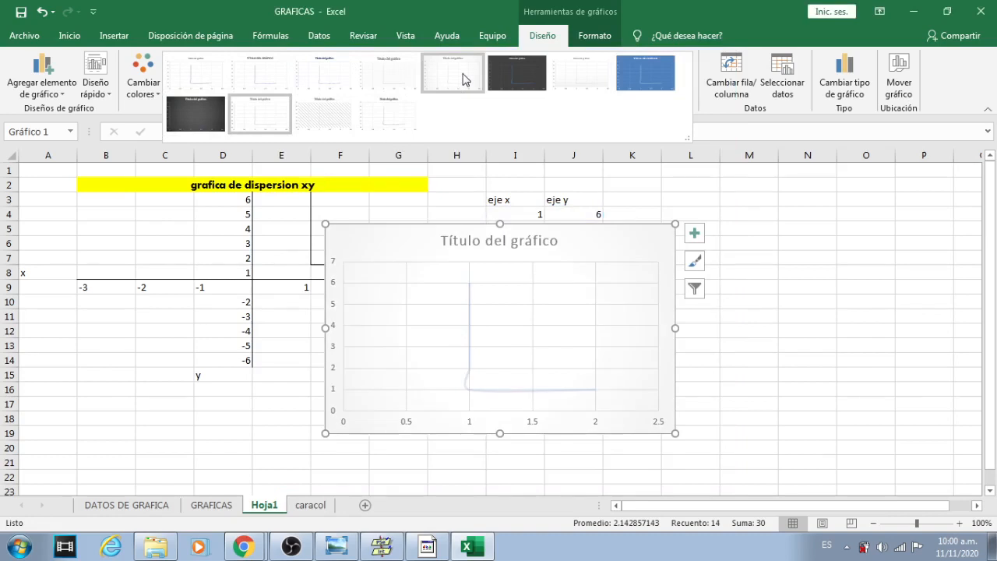
pyautogui.click(382, 70)
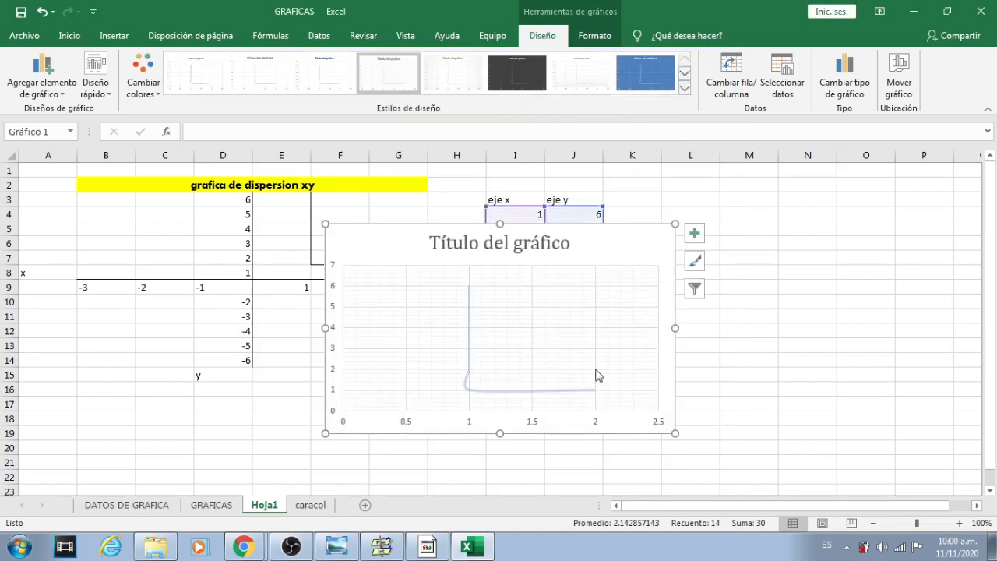
# Move the chart beside the coordinate table, starting at about column K, and shift its title to the chart's upper-right corner
pyautogui.click(726, 342)
pyautogui.click(583, 249)
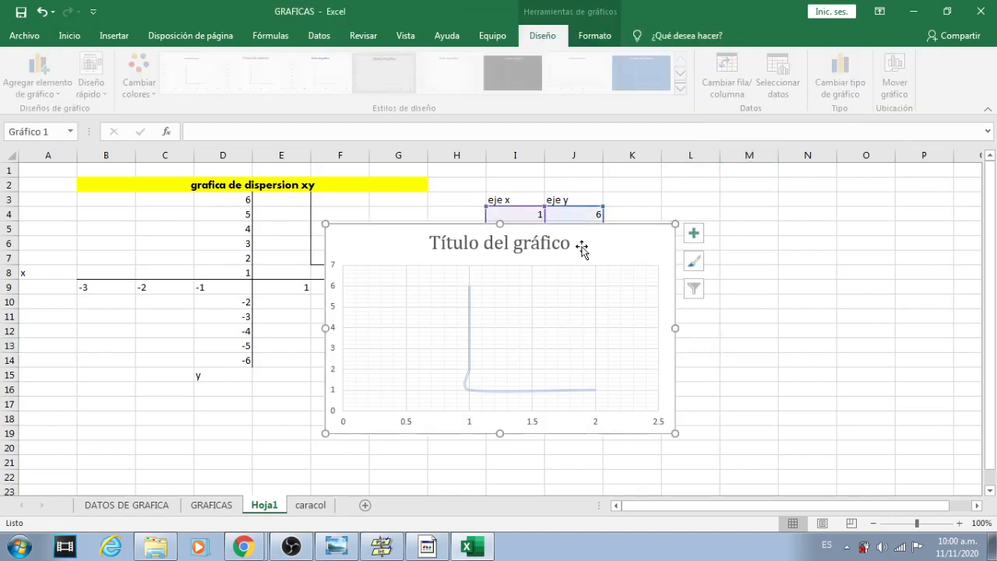
pyautogui.moveTo(541, 227); pyautogui.dragTo(794, 197)
pyautogui.click(696, 226)
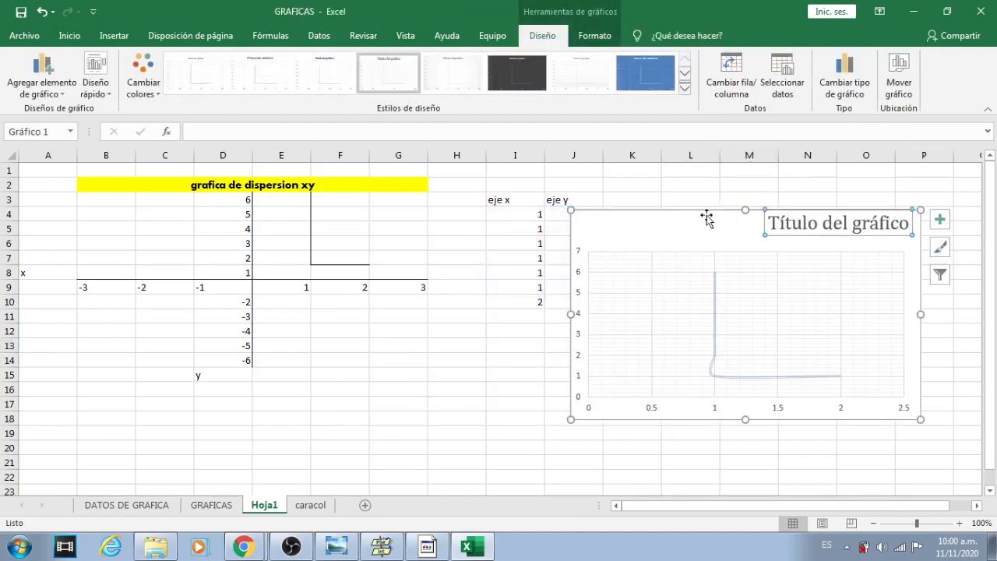
pyautogui.moveTo(693, 216); pyautogui.dragTo(755, 190)
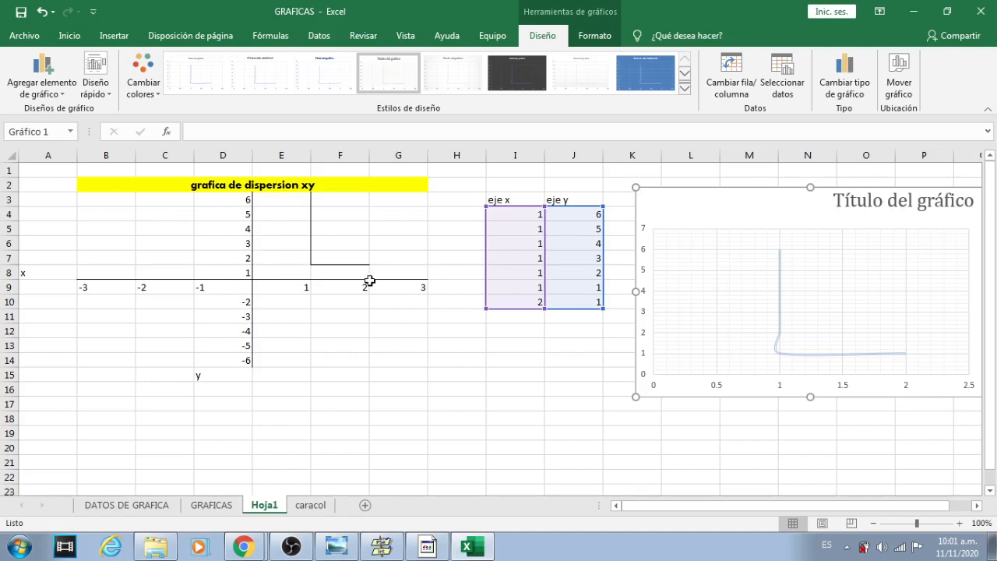
# Add the coordinate pairs 2 and 2 in I11:J11, and 2 and 3 in I12:J12
pyautogui.click(519, 324)
pyautogui.write('2')
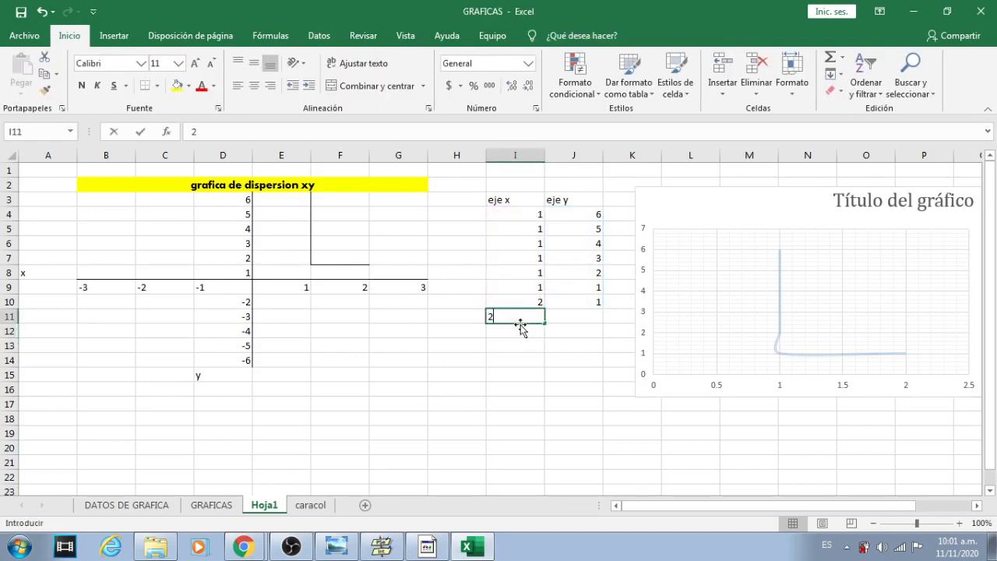
pyautogui.press('Tab')
pyautogui.write('2')
pyautogui.press('Return')
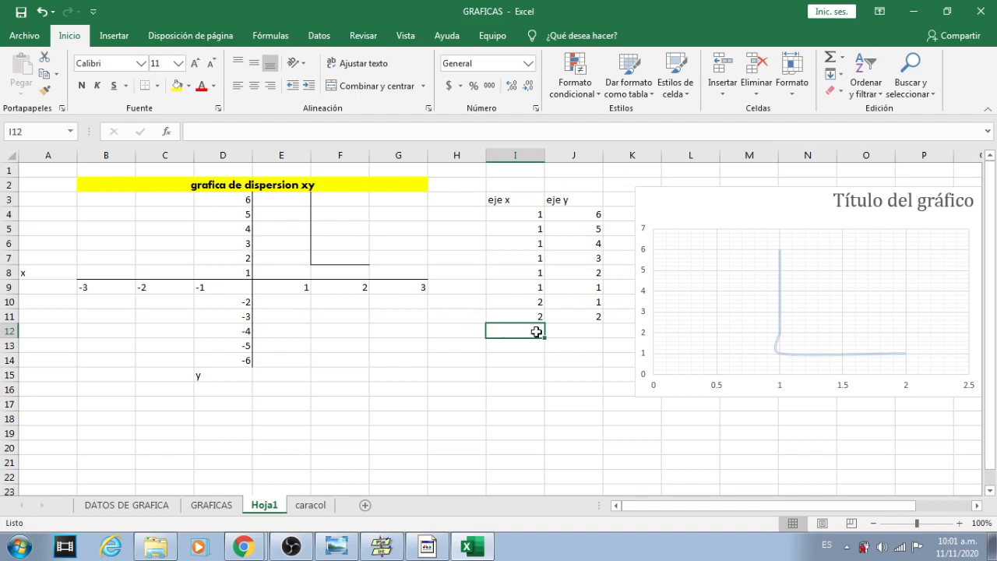
pyautogui.press('Tab')
pyautogui.write('3')
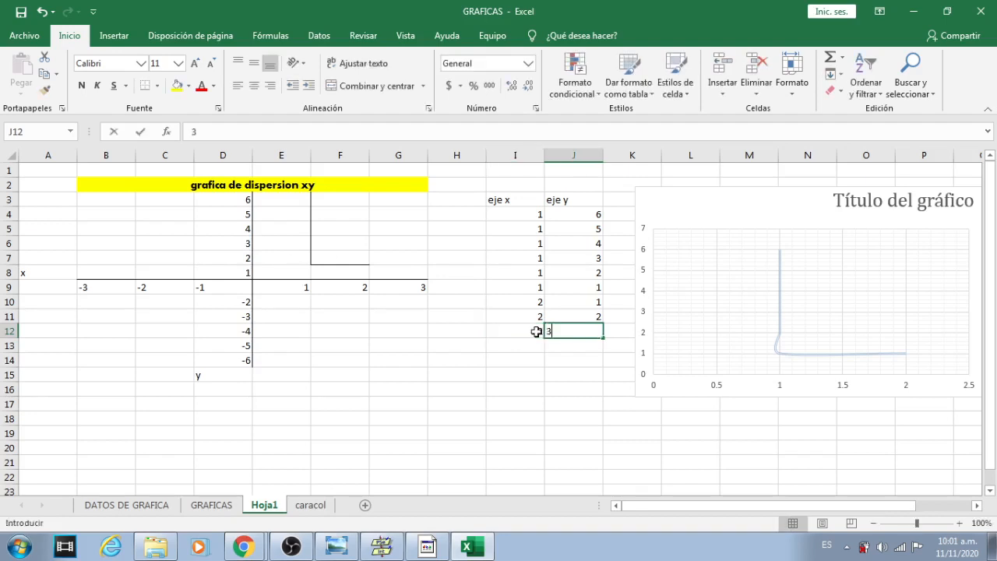
pyautogui.press('Return')
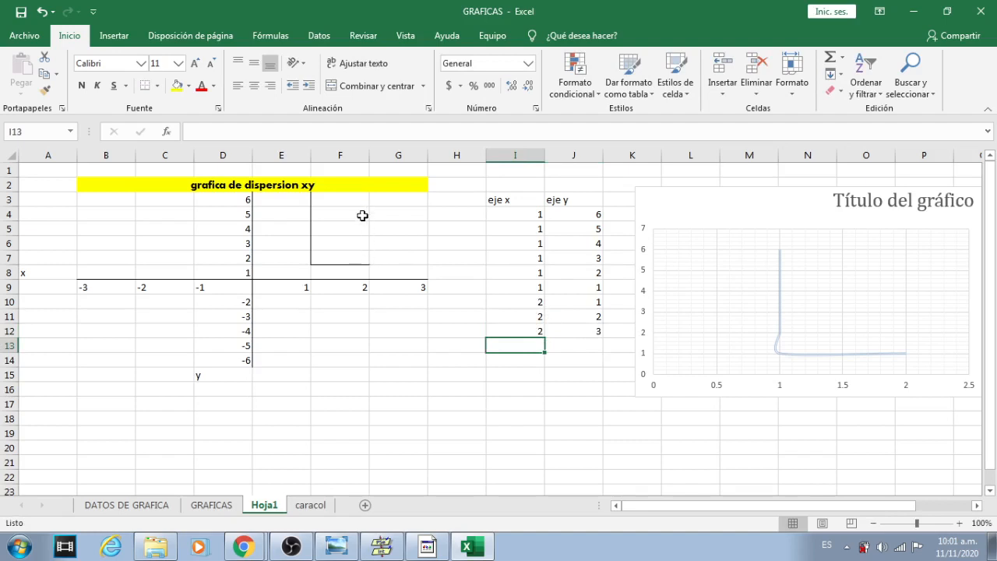
# Add the coordinate pairs 2 and 4 in I13:J13, and 2 and 5 in I14:J14
pyautogui.write('2')
pyautogui.press('Return')
pyautogui.press('Right')
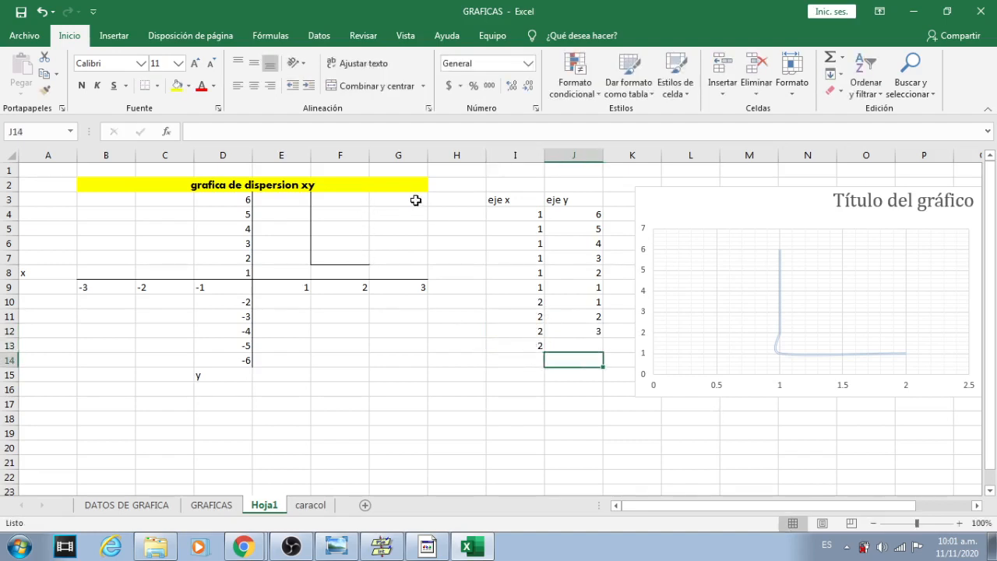
pyautogui.press('Up')
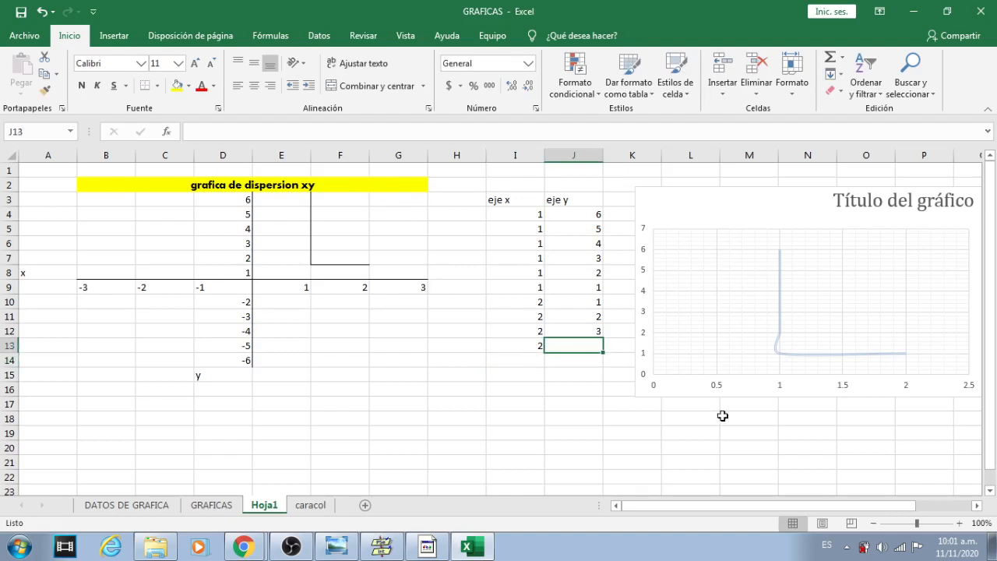
pyautogui.write('4')
pyautogui.press('Return')
pyautogui.press('Left')
pyautogui.write('2')
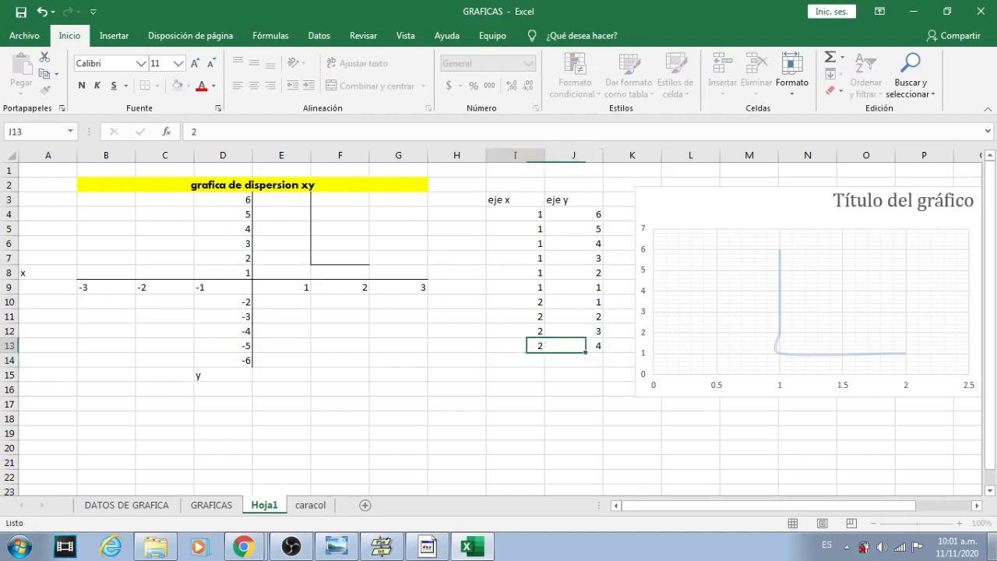
pyautogui.press('Right')
pyautogui.write('5')
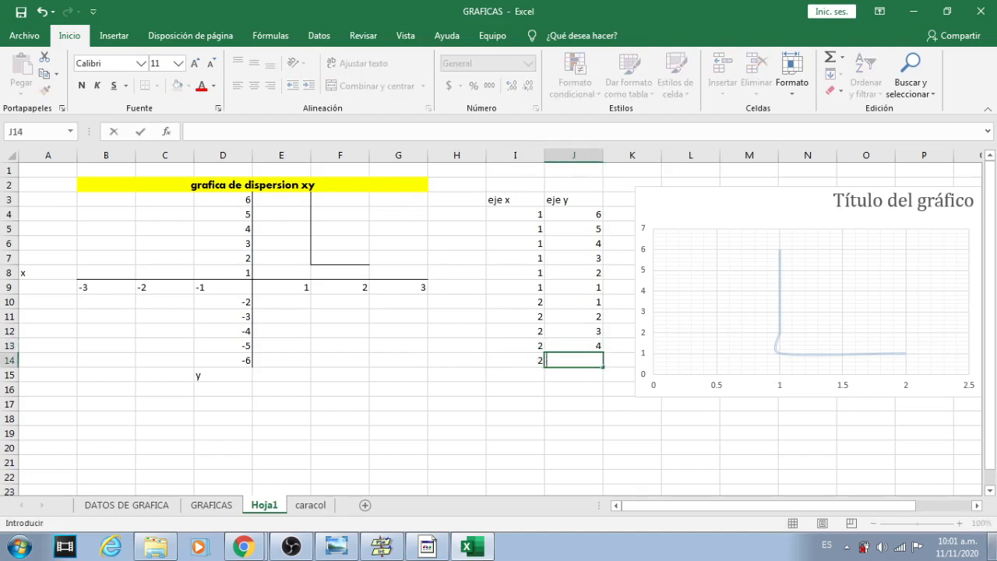
pyautogui.press('Return')
# Add the coordinate pair 2 and 6 in I15:J15
pyautogui.press('Left')
pyautogui.write('2')
pyautogui.press('Right')
pyautogui.write('6')
pyautogui.press('Left')
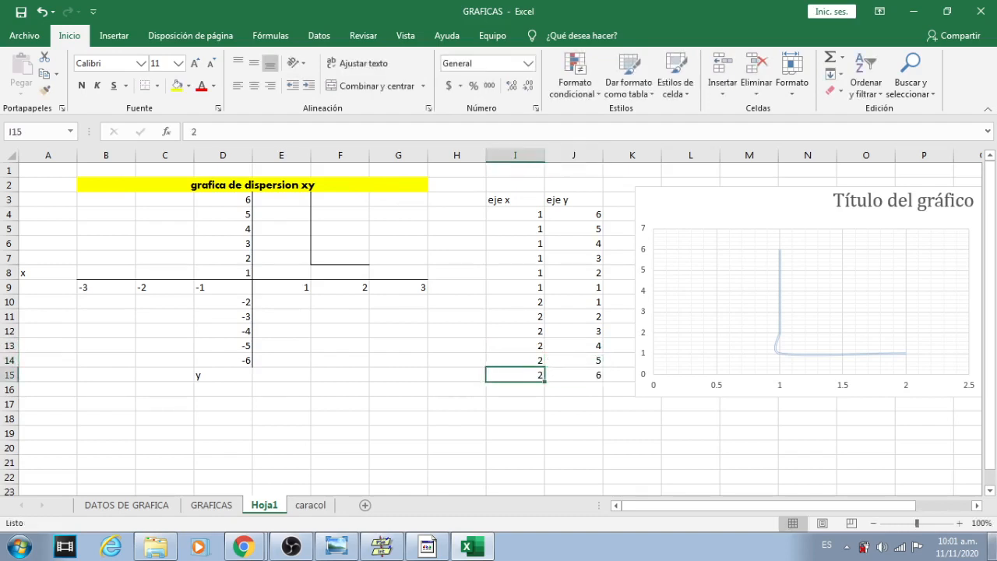
pyautogui.press('Up')
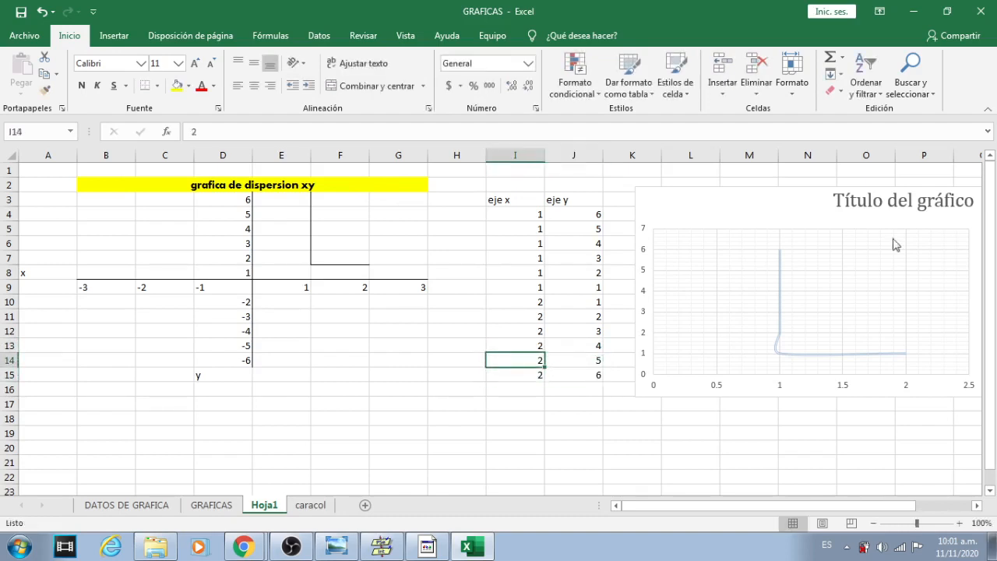
# Replace the existing chart with a "Dispersión con líneas rectas" (scatter with straight lines) chart of the coordinates in I4:J15
pyautogui.click(786, 187)
pyautogui.press('Delete')
pyautogui.moveTo(520, 208); pyautogui.dragTo(581, 374)
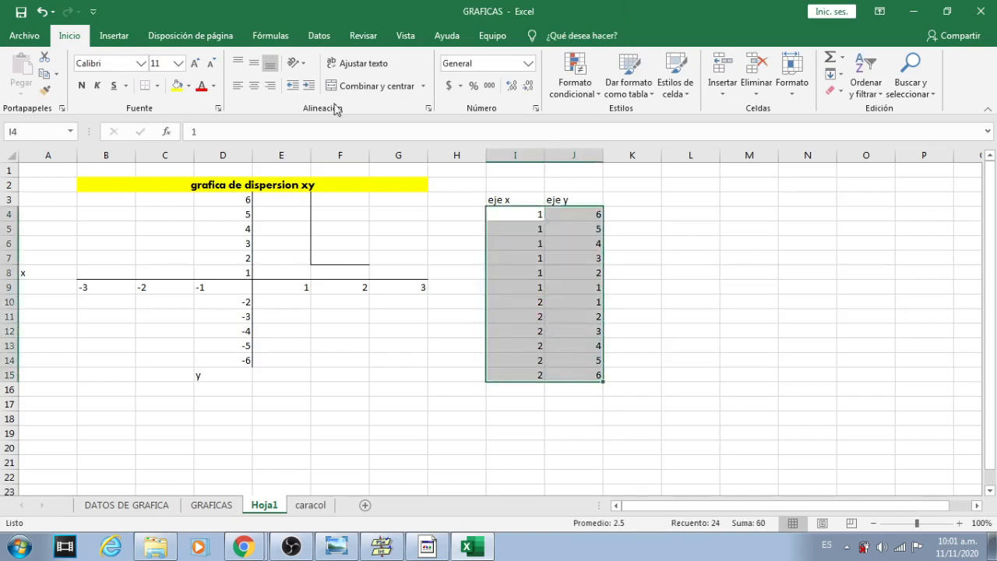
pyautogui.click(117, 37)
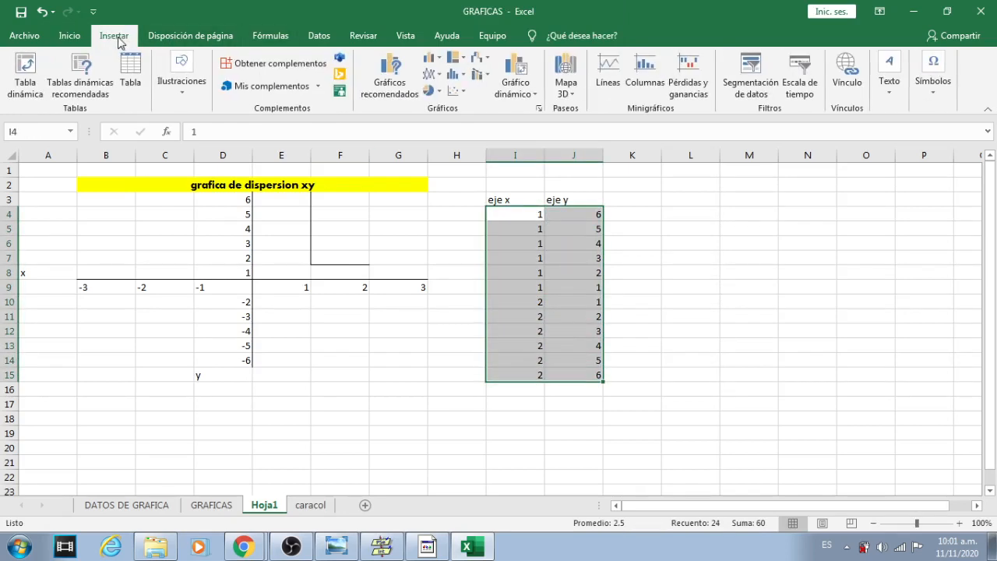
pyautogui.click(468, 91)
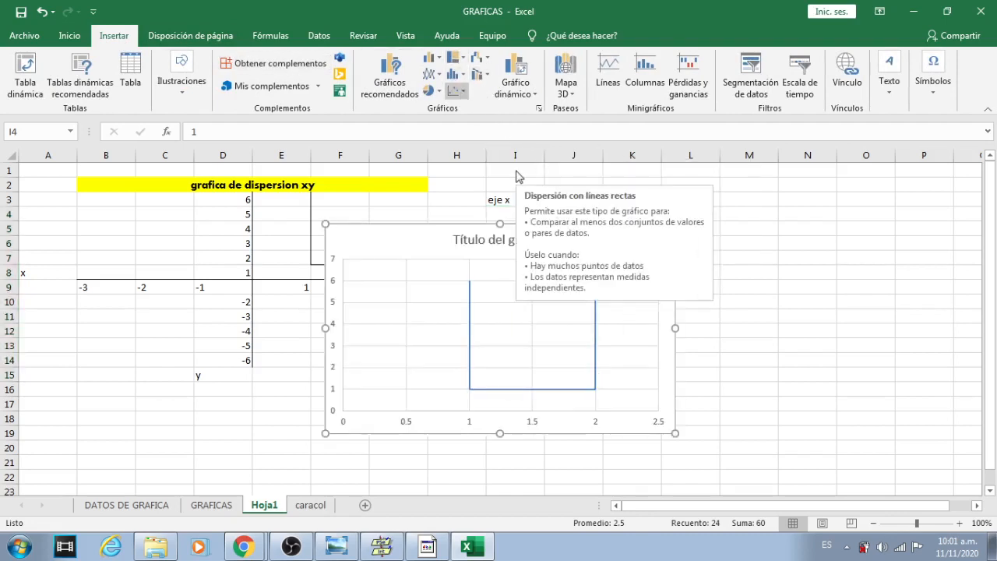
pyautogui.click(507, 180)
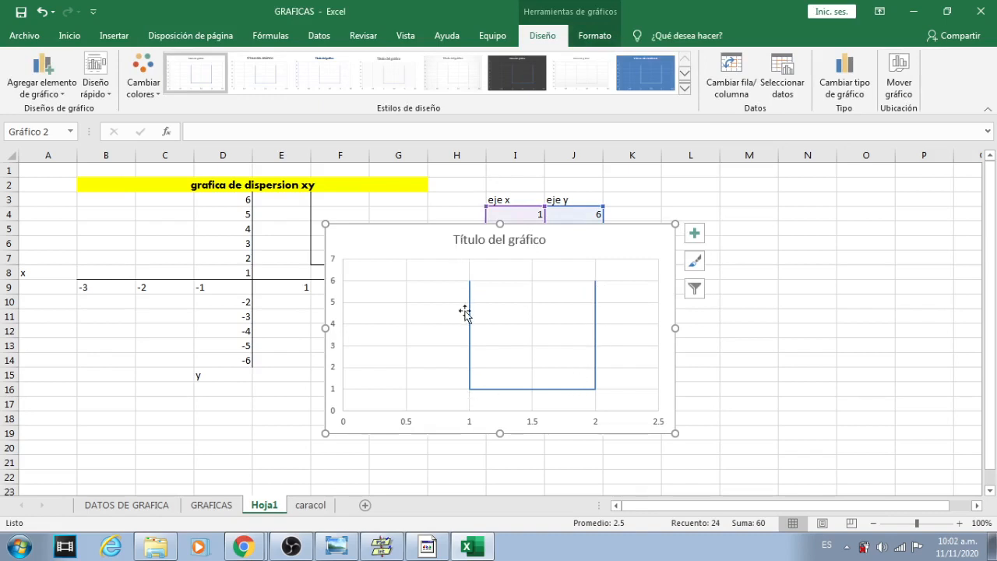
# Move the straight-line chart clear of the coordinate table, starting at about column L near row 2
pyautogui.click(792, 273)
pyautogui.click(608, 240)
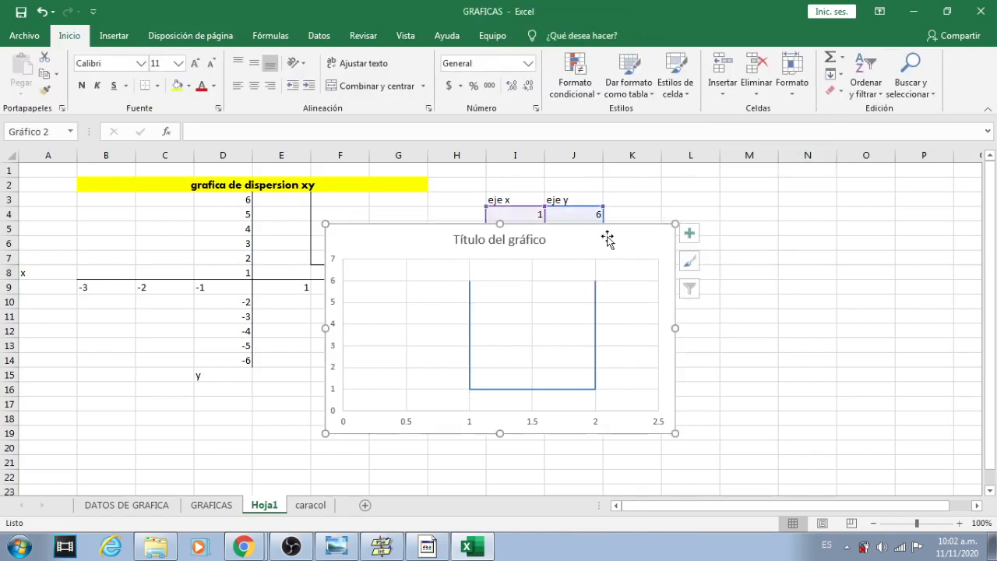
pyautogui.moveTo(556, 240); pyautogui.dragTo(888, 189)
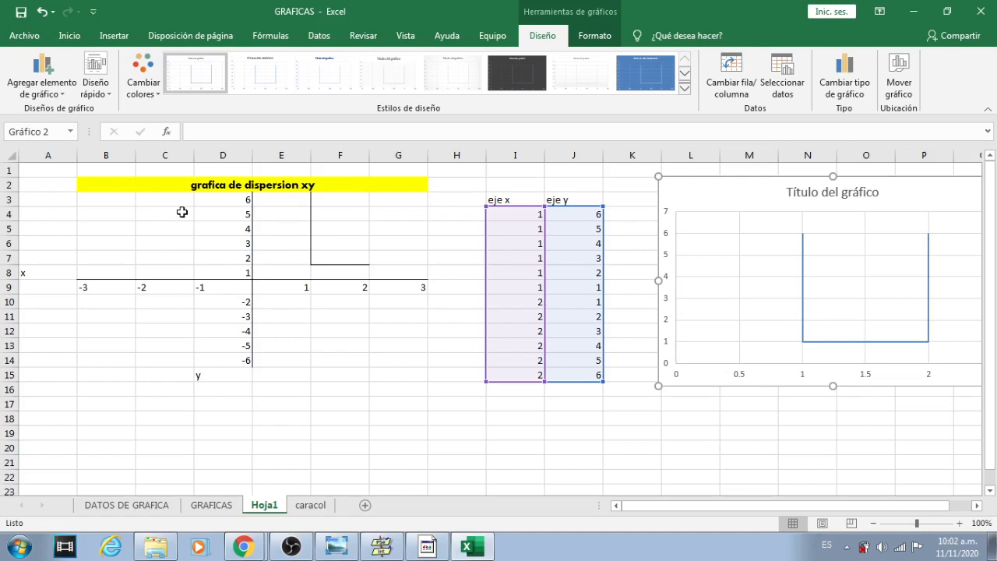
# Open the GRAFICAS sheet and examine the quadratic-equation values and parabola chart above the X exercise
pyautogui.click(481, 554)
pyautogui.click(479, 553)
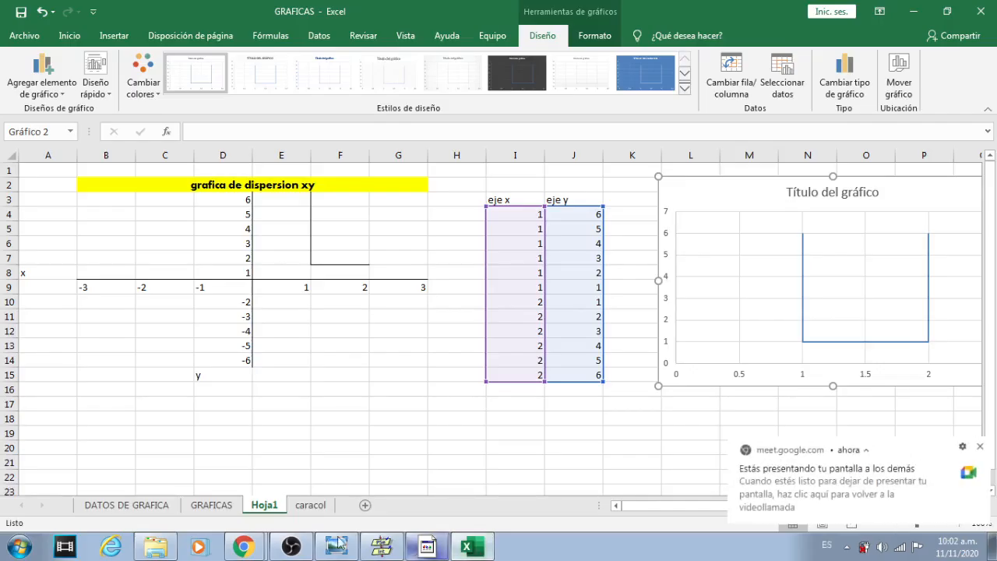
pyautogui.click(218, 508)
pyautogui.click(182, 384)
pyautogui.press('Up')
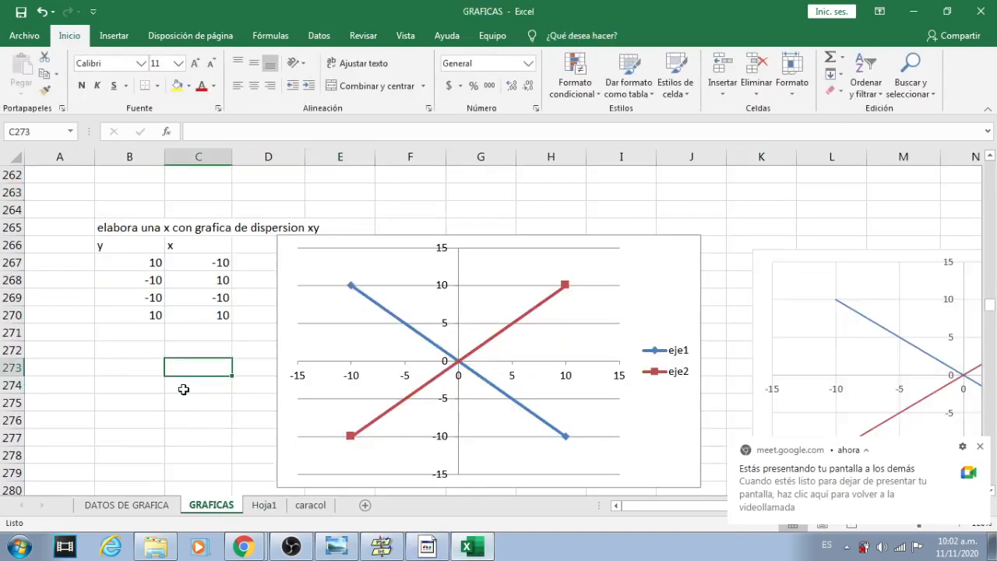
pyautogui.press('Up')
pyautogui.press('Up')
pyautogui.press('Up')
pyautogui.press('Up')
pyautogui.press('Up')
pyautogui.press('Up')
pyautogui.press('Up')
pyautogui.press('Up')
pyautogui.press('Up')
pyautogui.press('Up')
pyautogui.press('Up')
pyautogui.press('Up')
pyautogui.press('Up')
pyautogui.press('Up')
pyautogui.press('Up')
pyautogui.press('Up')
pyautogui.press('Up')
pyautogui.press('Up')
pyautogui.press('Up')
pyautogui.press('Up')
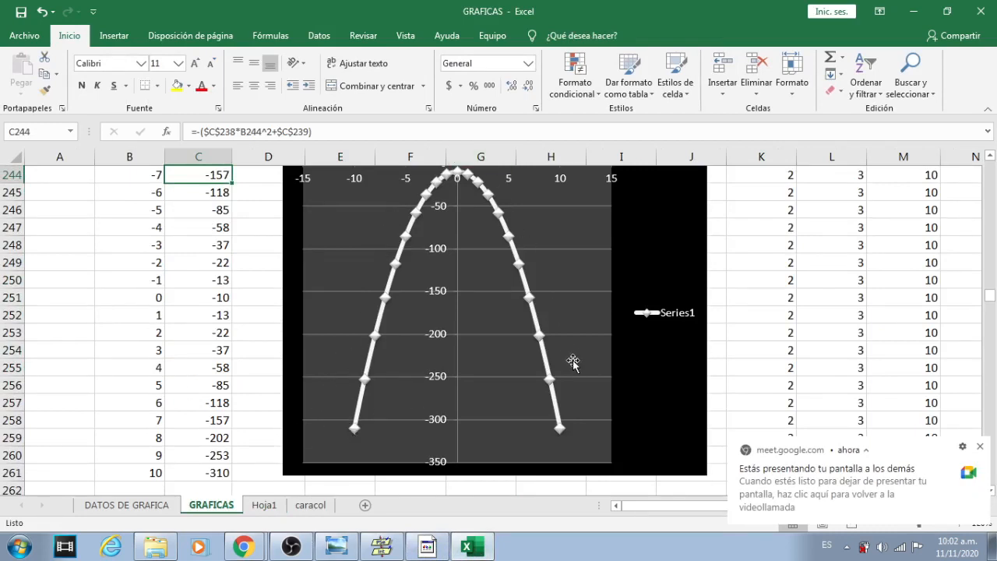
# Examine the examples further up the GRAFICAS sheet, as far as the VOTACIONES pie chart
pyautogui.click(254, 276)
pyautogui.press('Up')
pyautogui.press('Up')
pyautogui.press('Up')
pyautogui.press('Up')
pyautogui.press('Up')
pyautogui.press('Up')
pyautogui.press('Up')
pyautogui.press('Up')
pyautogui.press('Up')
pyautogui.press('Up')
pyautogui.press('Up')
pyautogui.press('Up')
pyautogui.press('Up')
pyautogui.press('Up')
pyautogui.press('Up')
pyautogui.press('Up')
pyautogui.press('Up')
pyautogui.press('Up')
pyautogui.press('Up')
pyautogui.press('Up')
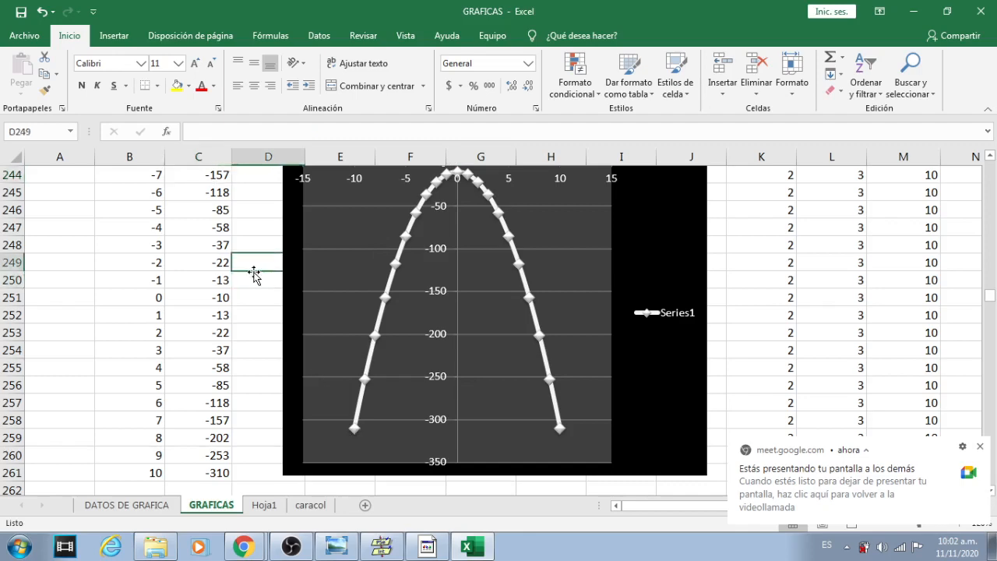
pyautogui.press('Up')
pyautogui.press('Up')
pyautogui.press('Up')
pyautogui.press('Up')
pyautogui.press('Up')
pyautogui.press('Up')
pyautogui.press('Up')
pyautogui.press('Up')
pyautogui.press('Up')
pyautogui.press('Up')
pyautogui.press('Up')
pyautogui.press('Up')
pyautogui.press('Up')
pyautogui.press('Up')
pyautogui.press('Up')
pyautogui.press('Up')
pyautogui.press('Up')
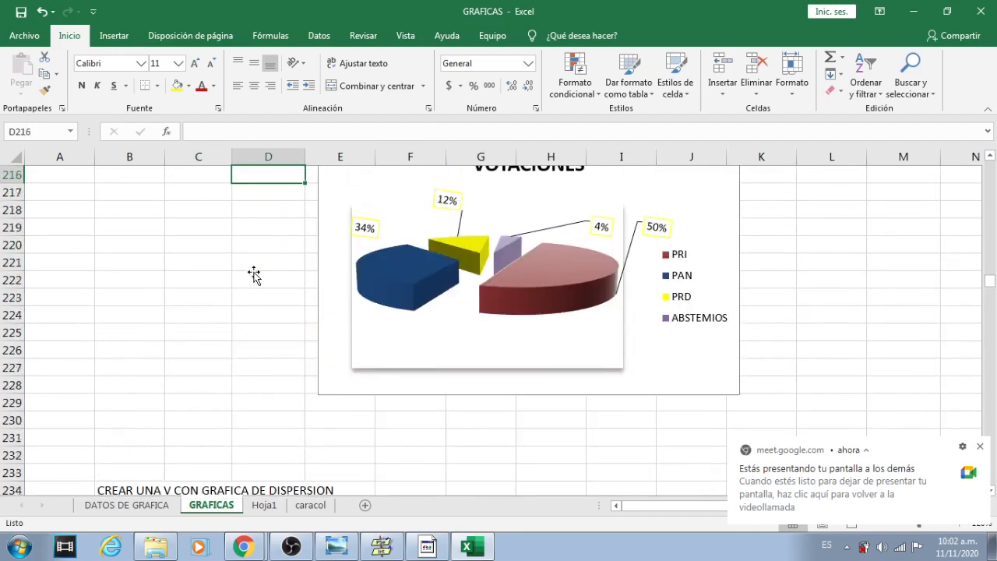
# Go back down the GRAFICAS sheet to review the exercise "elabora una x con grafica de dispersion xy" and its chart
pyautogui.press('Down')
pyautogui.press('Down')
pyautogui.press('Down')
pyautogui.press('Down')
pyautogui.press('Down')
pyautogui.press('Down')
pyautogui.press('Down')
pyautogui.press('Down')
pyautogui.press('Down')
pyautogui.press('Down')
pyautogui.press('Down')
pyautogui.press('Down')
pyautogui.press('Down')
pyautogui.press('Down')
pyautogui.press('Down')
pyautogui.press('Down')
pyautogui.press('Down')
pyautogui.press('Down')
pyautogui.press('Down')
pyautogui.press('Down')
pyautogui.press('Down')
pyautogui.press('Down')
pyautogui.press('Down')
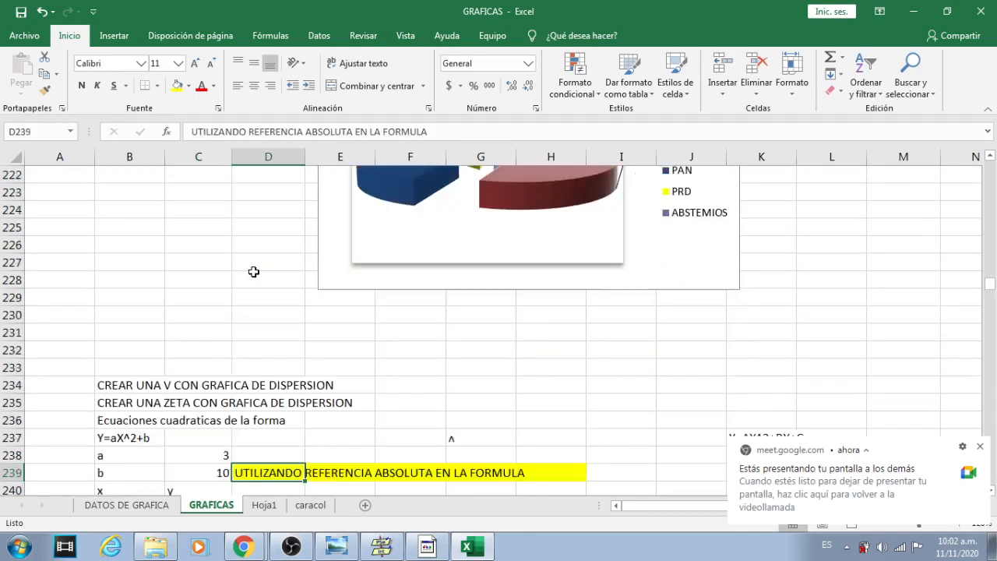
pyautogui.press('Down')
pyautogui.press('Down')
pyautogui.press('Down')
pyautogui.press('Down')
pyautogui.press('Down')
pyautogui.press('Down')
pyautogui.press('Down')
pyautogui.press('Down')
pyautogui.press('Down')
pyautogui.press('Down')
pyautogui.press('Down')
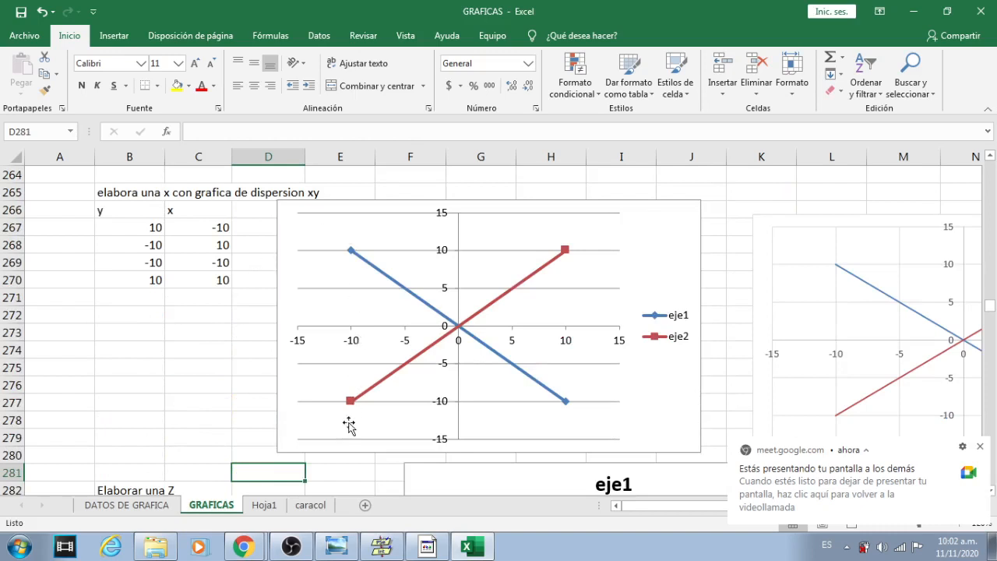
# Inspect the first coordinate pair of the X exercise in B267:C267 against its charts
pyautogui.click(130, 226)
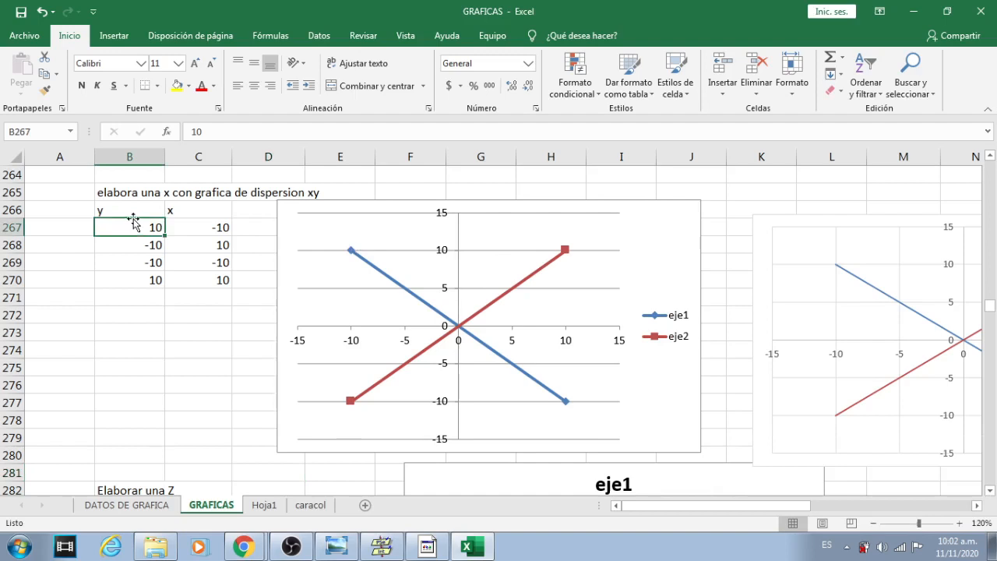
pyautogui.click(191, 227)
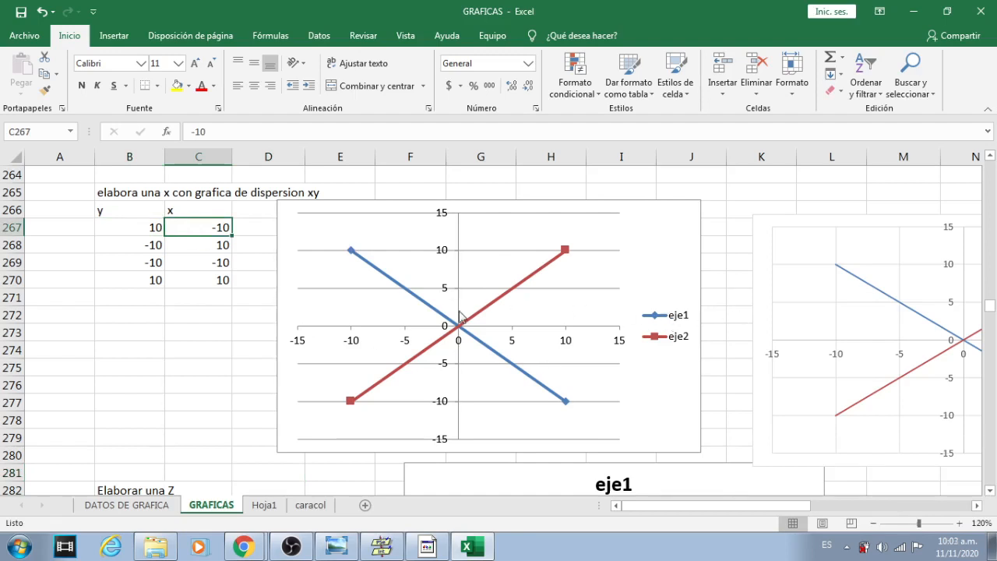
pyautogui.click(729, 263)
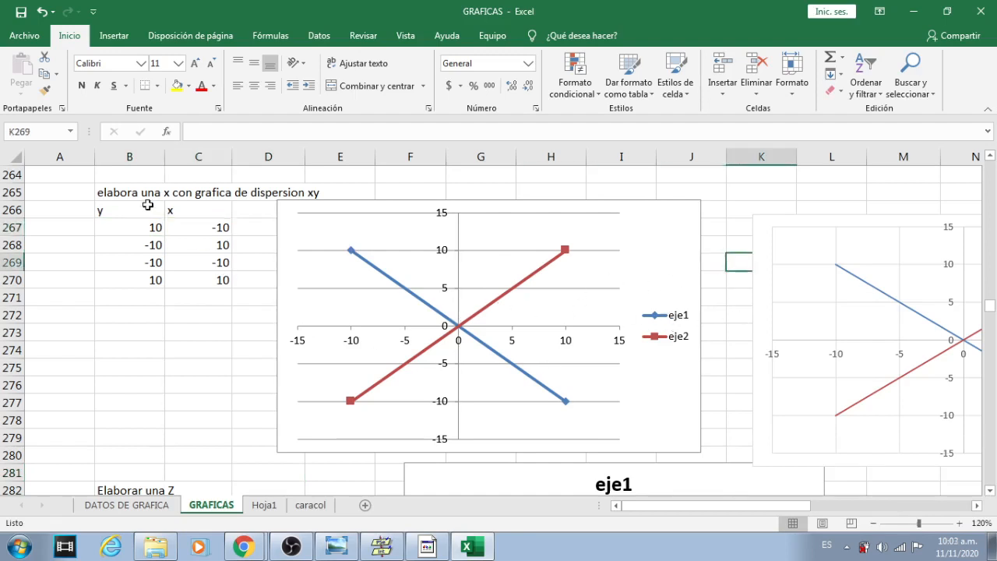
# Examine the "Elaborar una Z" exercise with its coordinate table and scatter chart
pyautogui.press('Down')
pyautogui.press('Down')
pyautogui.press('Down')
pyautogui.press('Down')
pyautogui.press('Down')
pyautogui.press('Down')
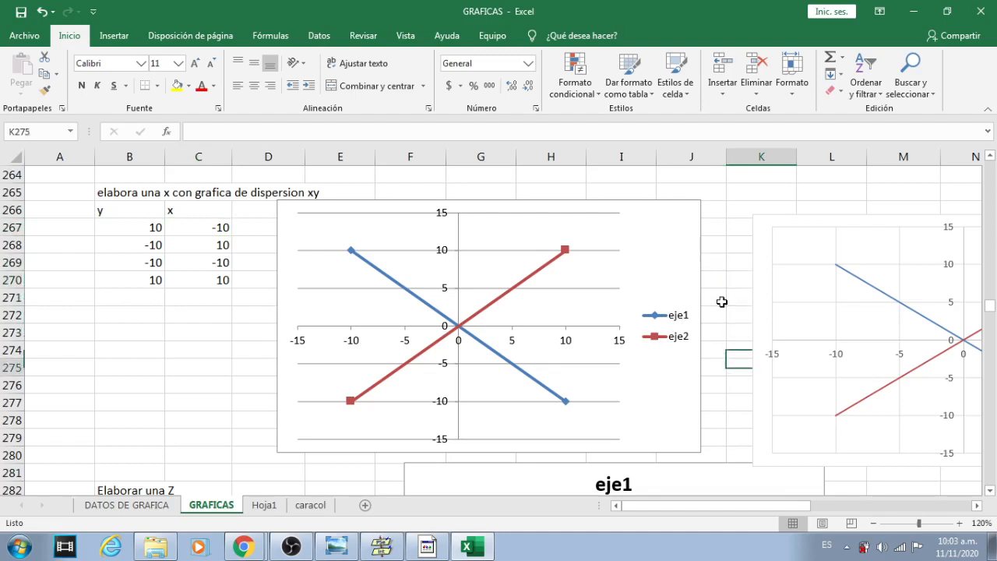
pyautogui.press('Down')
pyautogui.press('Down')
pyautogui.press('Down')
pyautogui.press('Down')
pyautogui.press('Down')
pyautogui.press('Down')
pyautogui.press('Down')
pyautogui.press('Down')
pyautogui.press('Down')
pyautogui.press('Down')
pyautogui.press('Down')
pyautogui.press('Down')
pyautogui.press('Down')
pyautogui.press('Down')
pyautogui.press('Down')
pyautogui.press('Down')
pyautogui.press('Down')
pyautogui.press('Down')
pyautogui.press('Down')
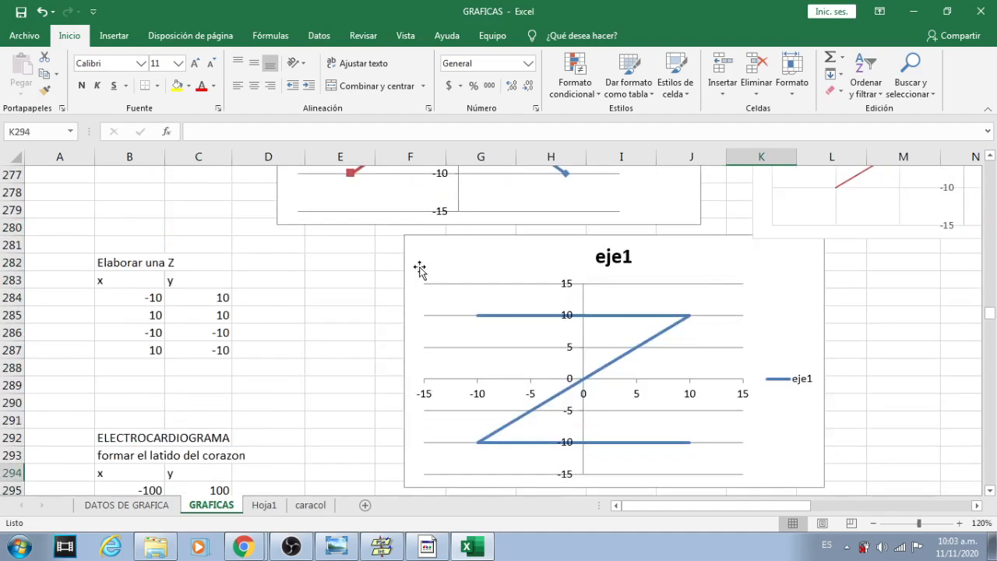
# Examine the ELECTROCARDIOGRAMA exercise below the Z example, with its heartbeat coordinates and scatter chart
pyautogui.click(928, 305)
pyautogui.press('Down')
pyautogui.press('Down')
pyautogui.press('Down')
pyautogui.press('Down')
pyautogui.press('Down')
pyautogui.press('Down')
pyautogui.press('Down')
pyautogui.press('Down')
pyautogui.press('Down')
pyautogui.press('Down')
pyautogui.press('Down')
pyautogui.press('Down')
pyautogui.press('Down')
pyautogui.press('Down')
pyautogui.press('Down')
pyautogui.press('Down')
pyautogui.press('Down')
pyautogui.press('Down')
pyautogui.press('Down')
pyautogui.press('Down')
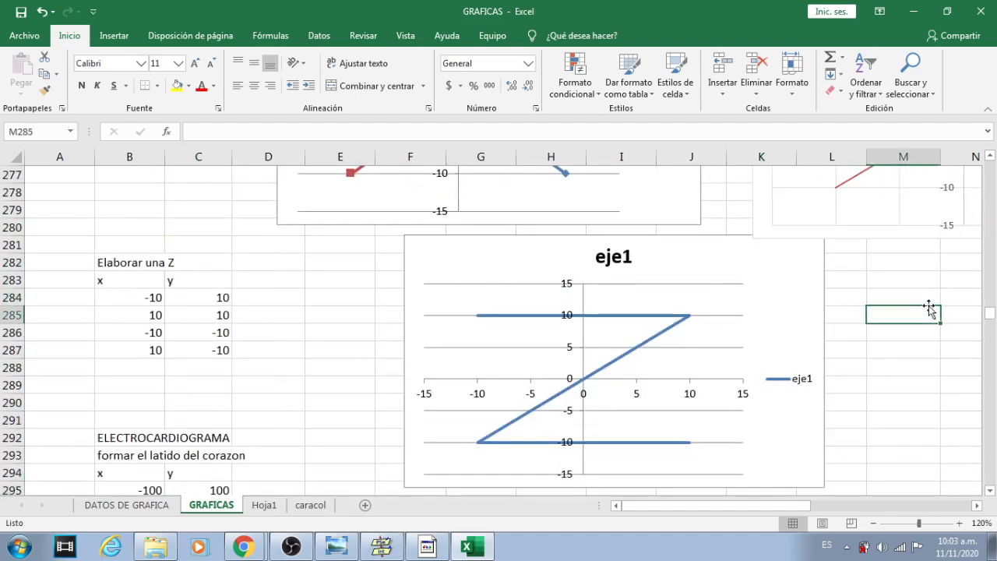
pyautogui.press('Down')
pyautogui.press('Down')
pyautogui.press('Down')
pyautogui.press('Down')
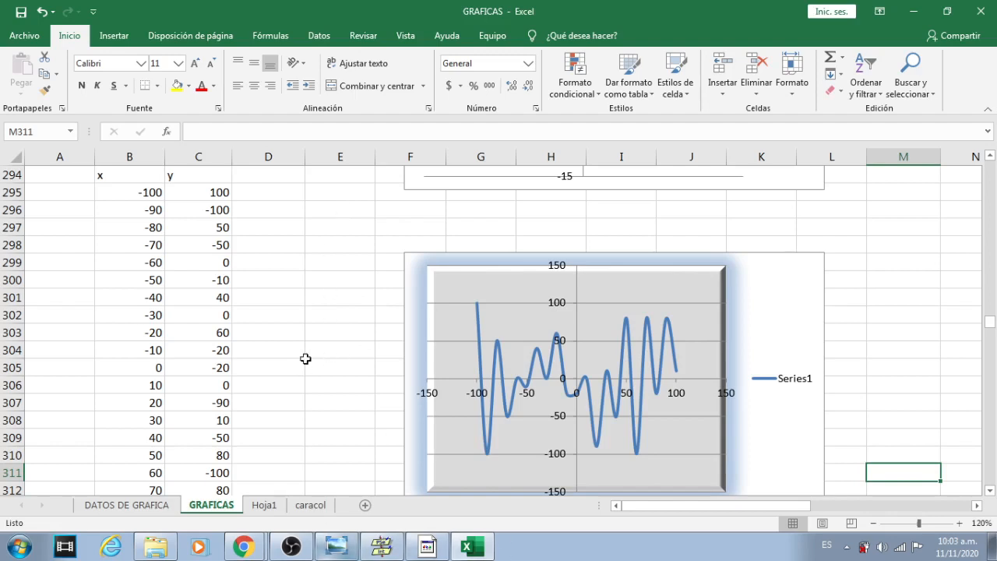
pyautogui.click(337, 196)
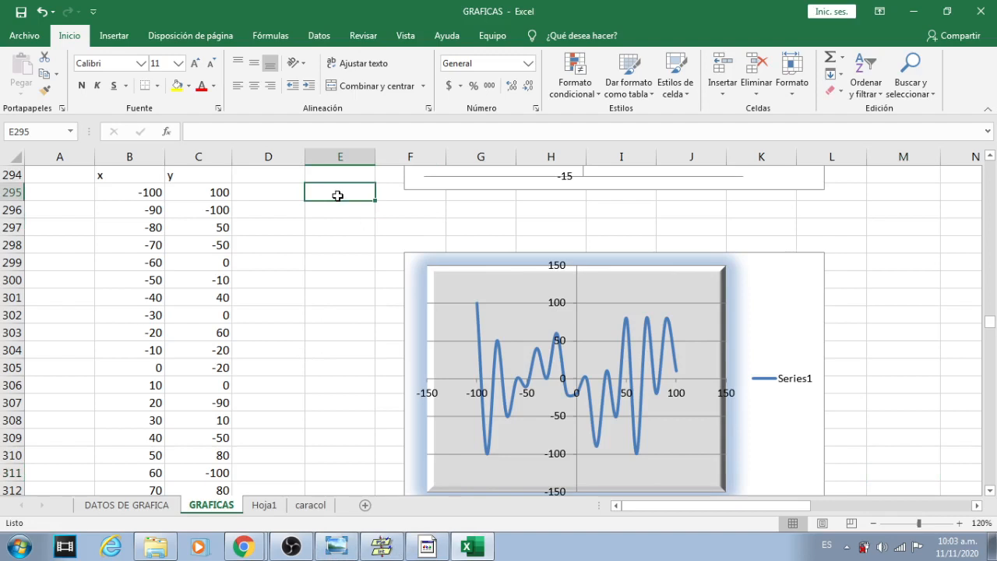